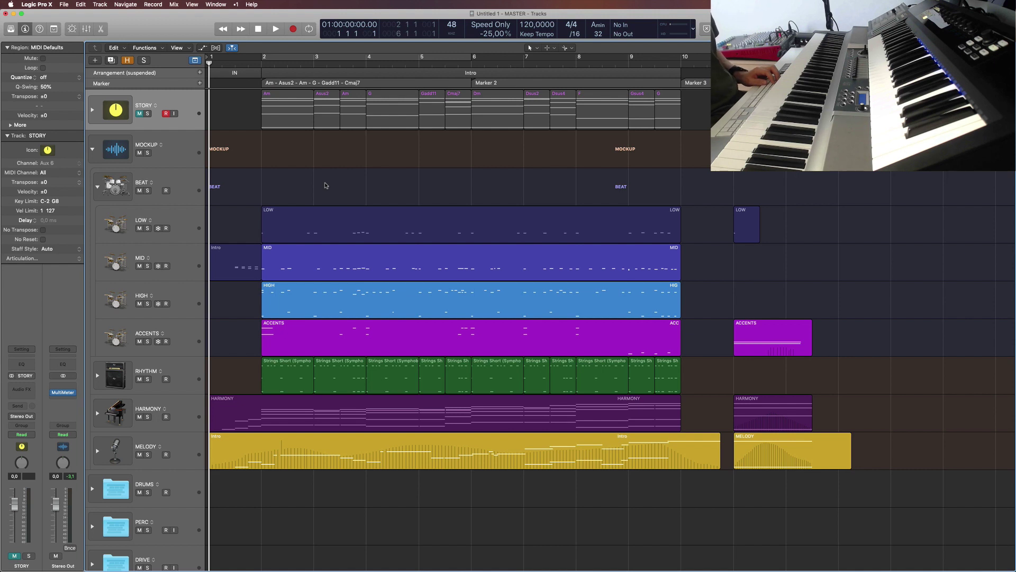
Step: Play the project, stop it, and return the playhead to the start
key(space)
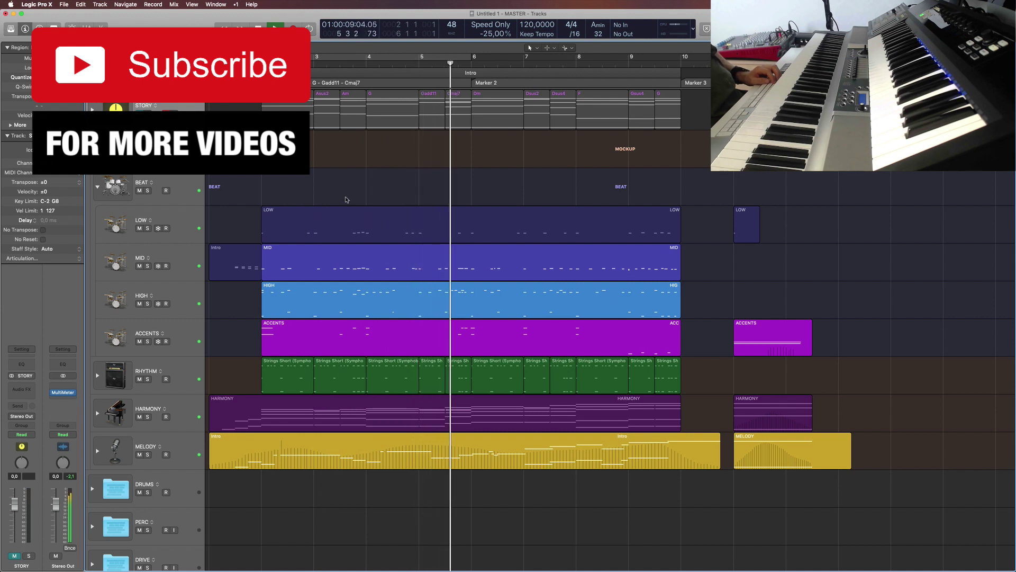
scroll(760, 498, down, 2)
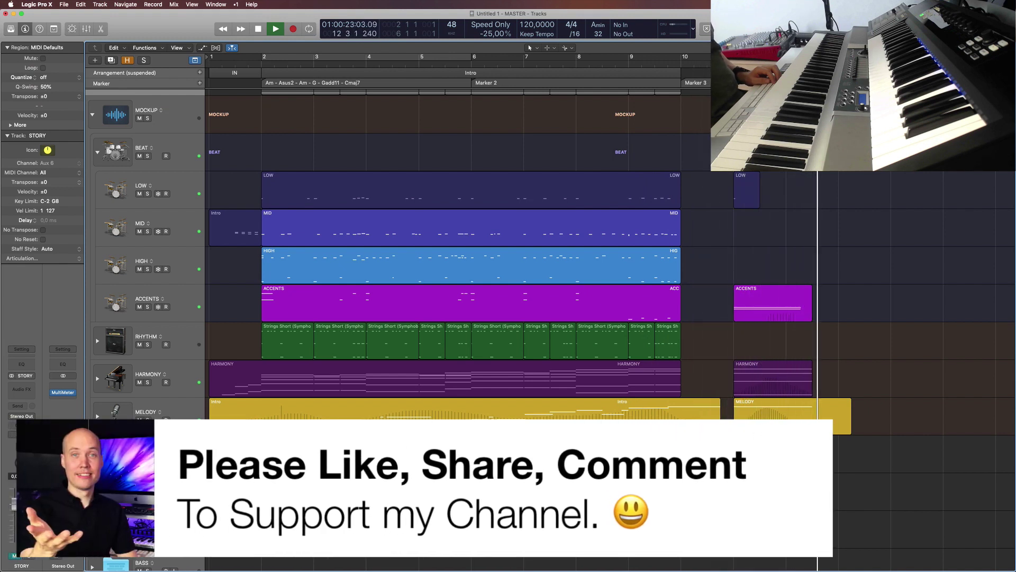
key(space)
key(Return)
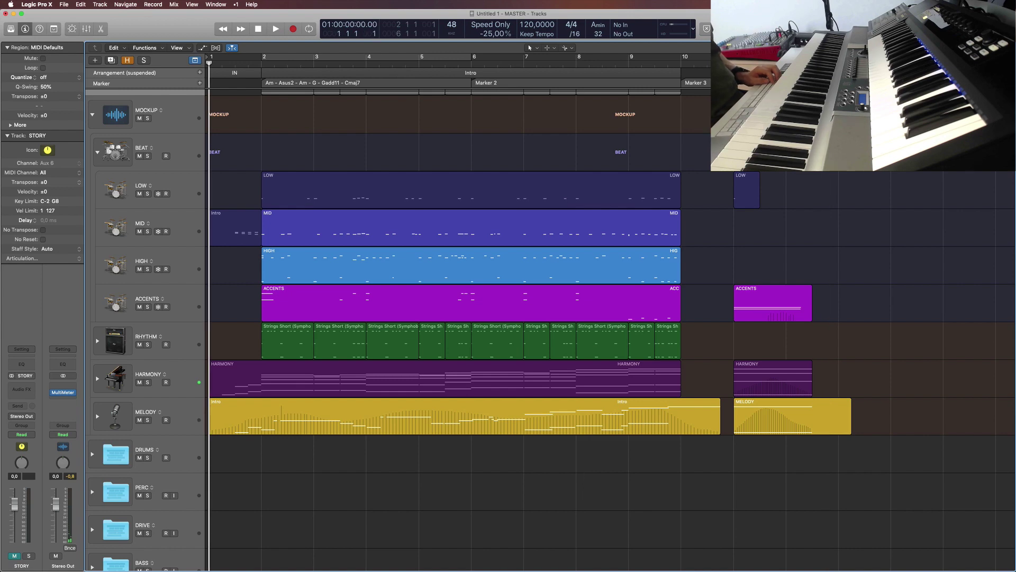
scroll(391, 470, up, 2)
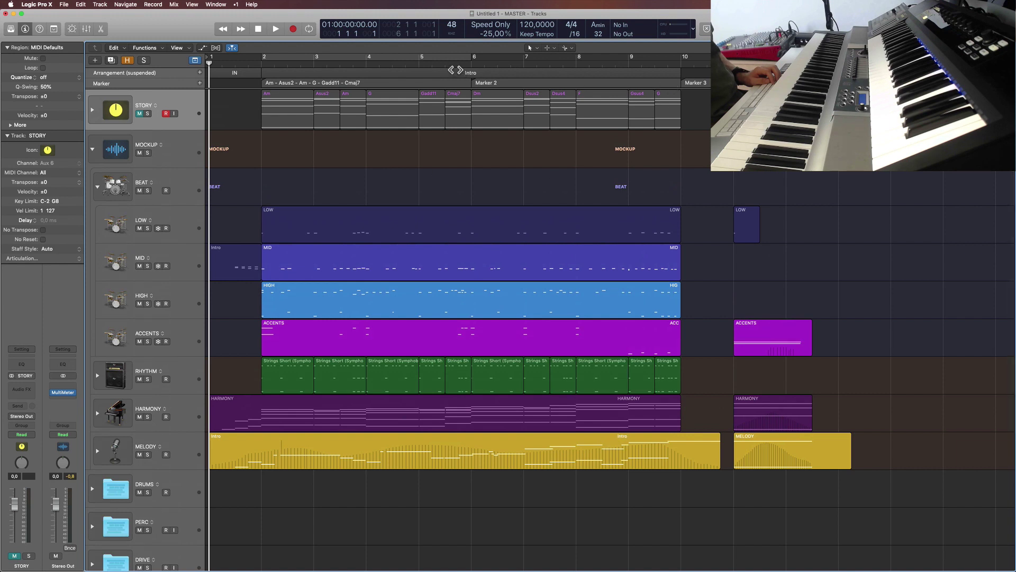
click(452, 64)
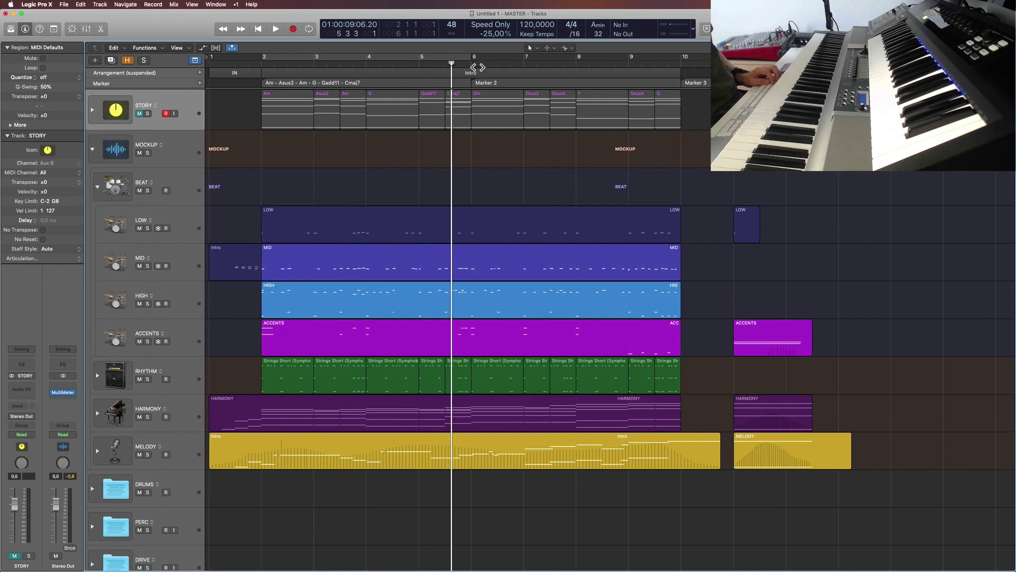
key(Return)
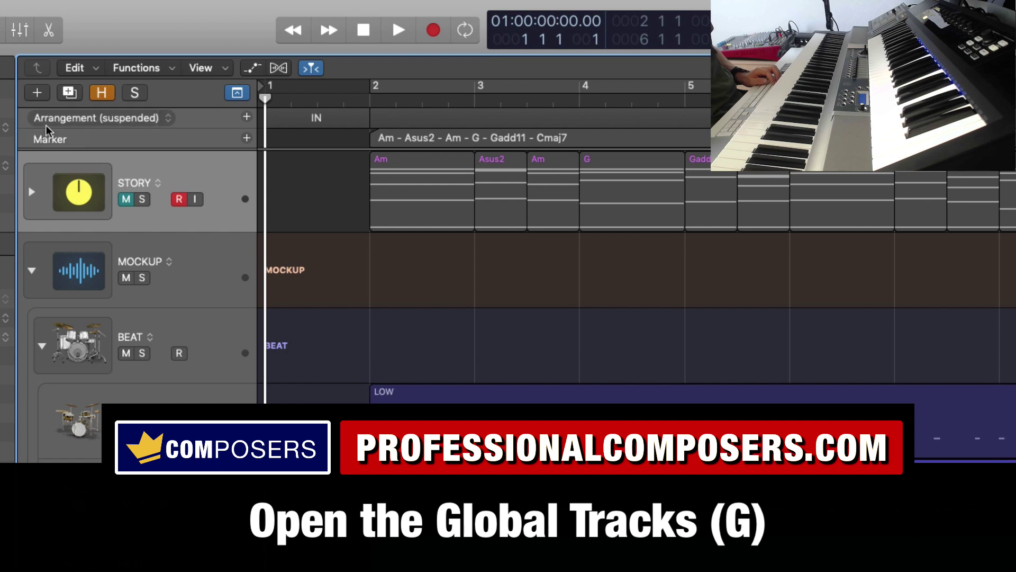
Step: Show the Tempo global track, flat at 120, below Markers and start playback
right_click(89, 139)
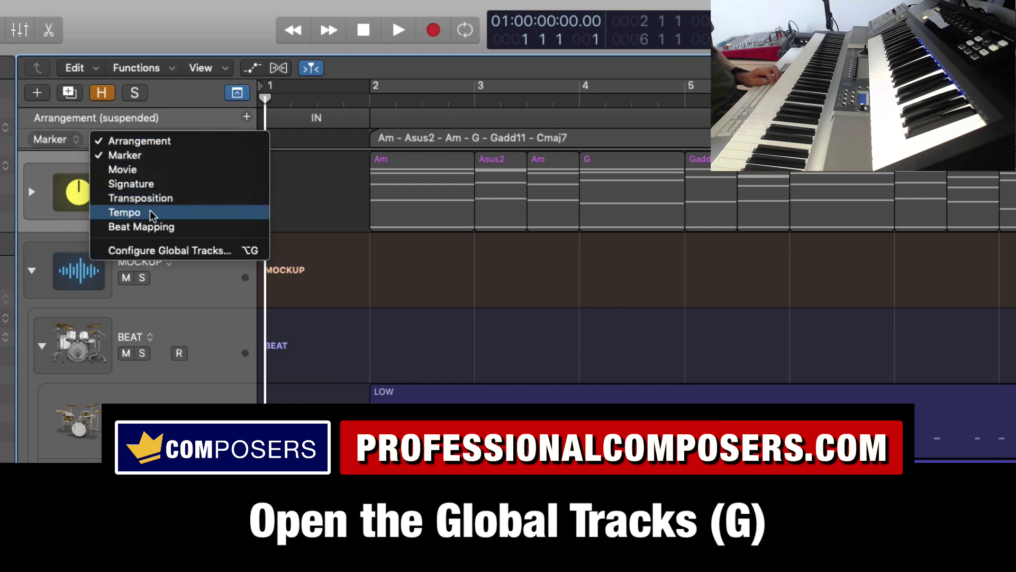
click(688, 305)
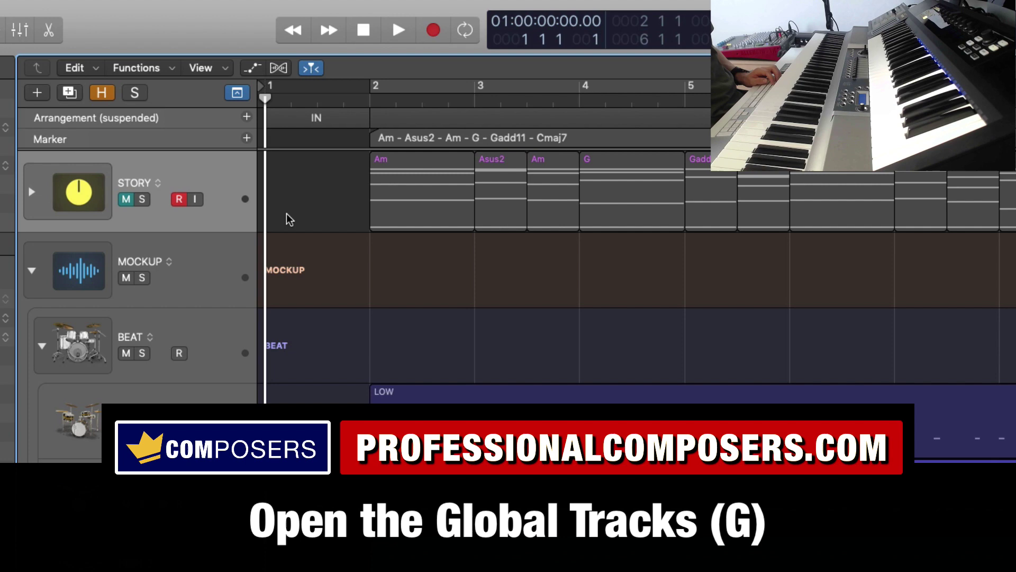
key(g)
key(g)
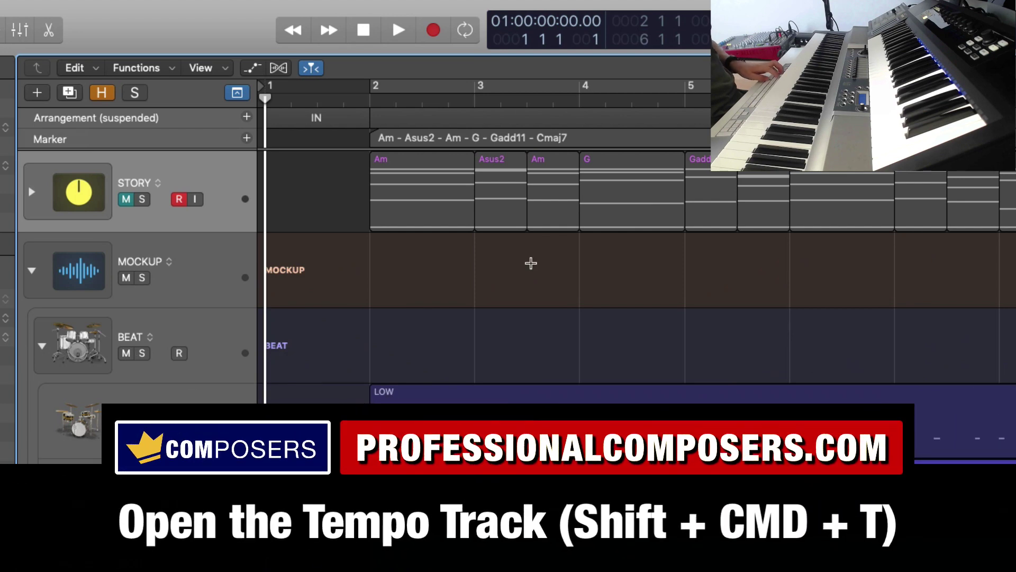
key(shift+super+t)
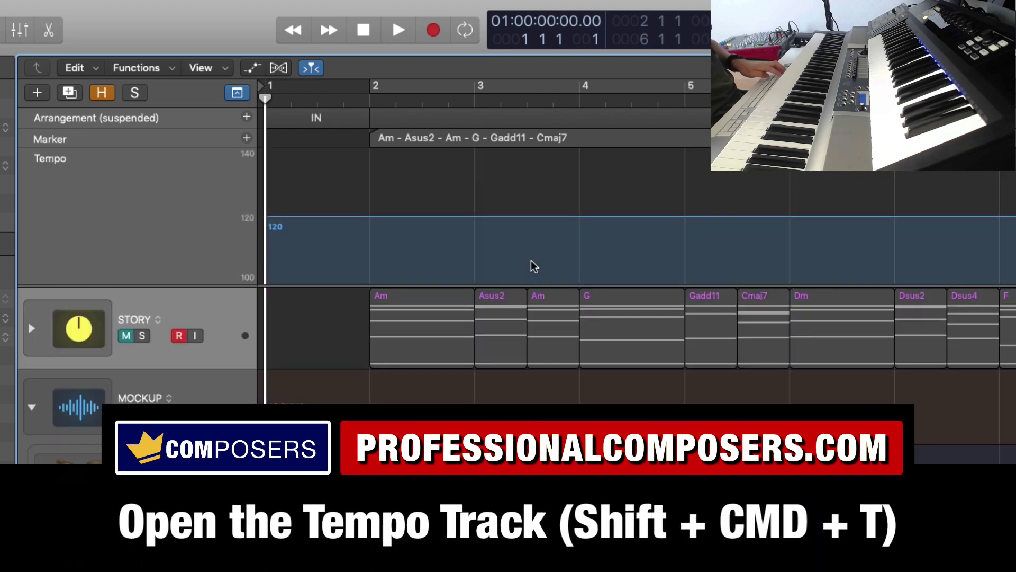
key(shift+super+t)
key(shift+super+t)
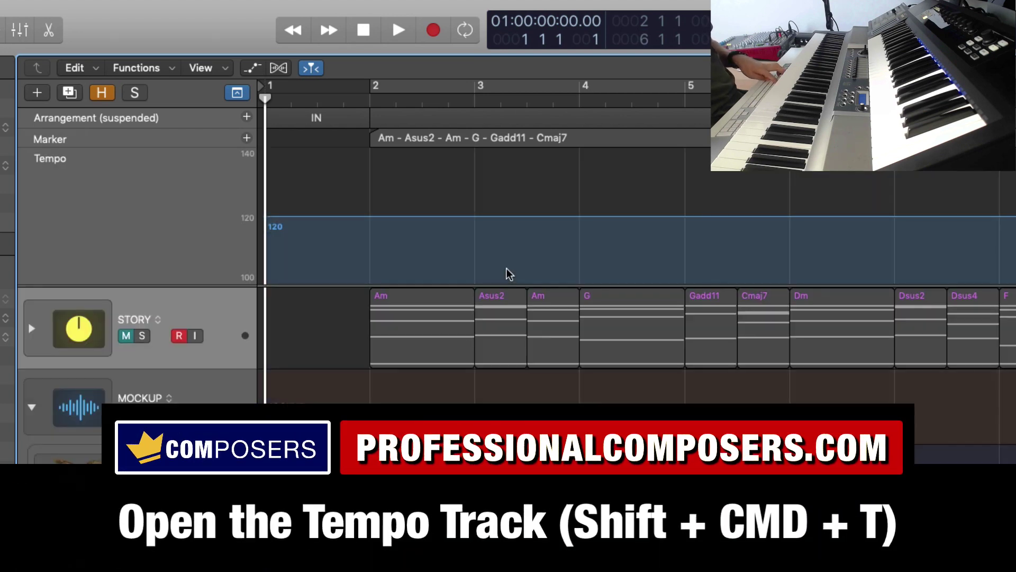
key(shift+super+t)
key(shift+super+t)
key(space)
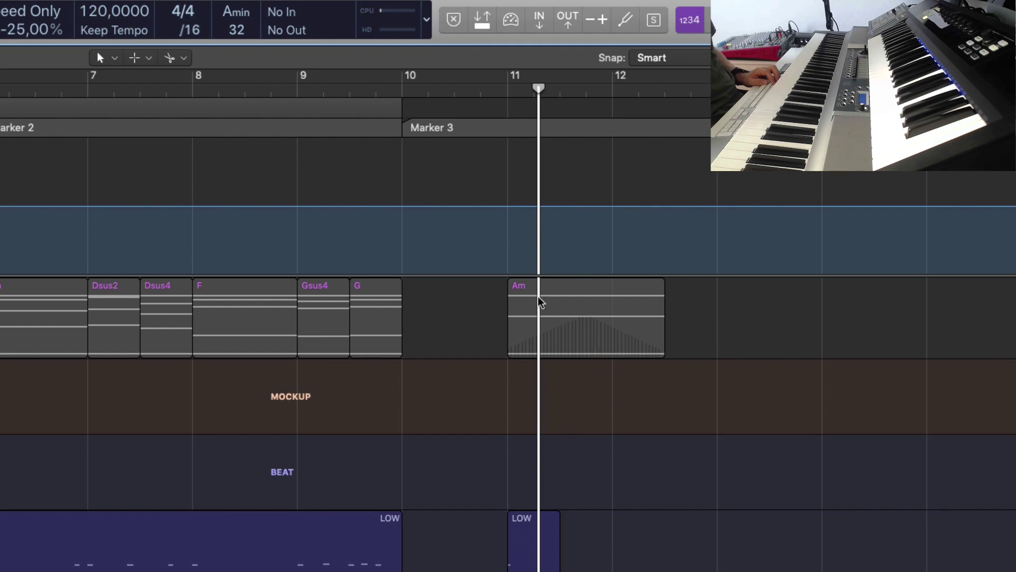
click(415, 100)
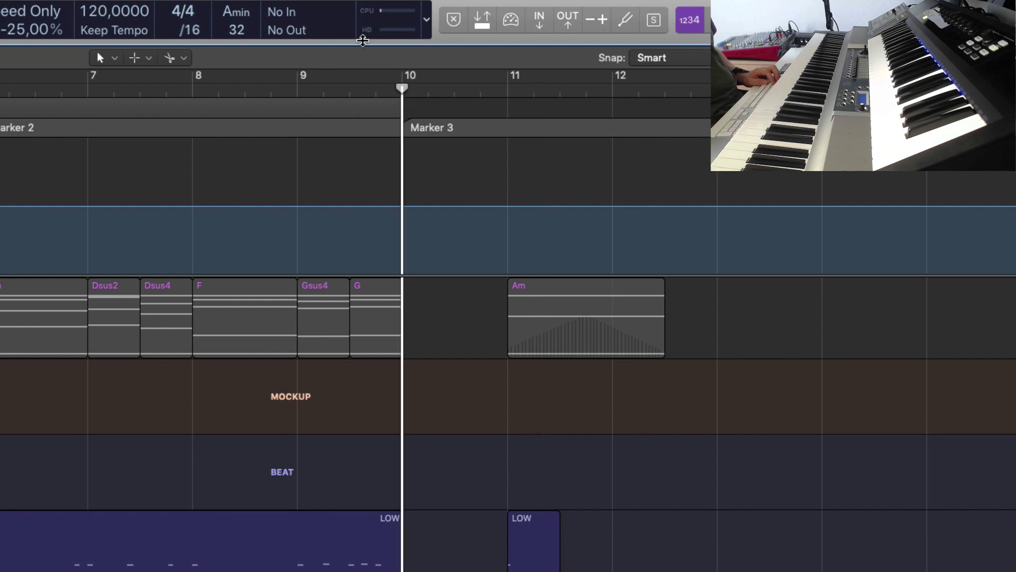
click(324, 98)
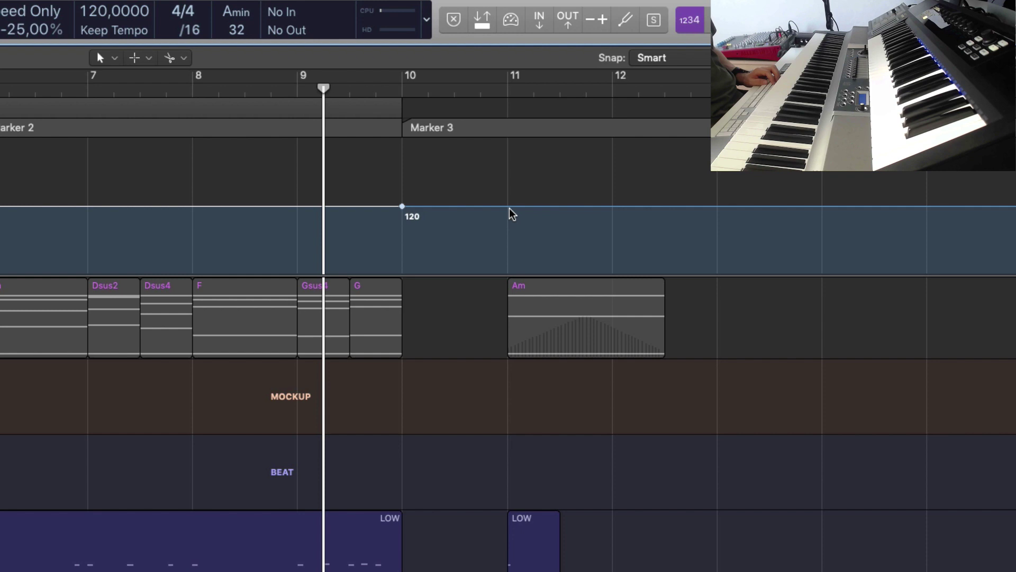
drag(507, 207, 510, 242)
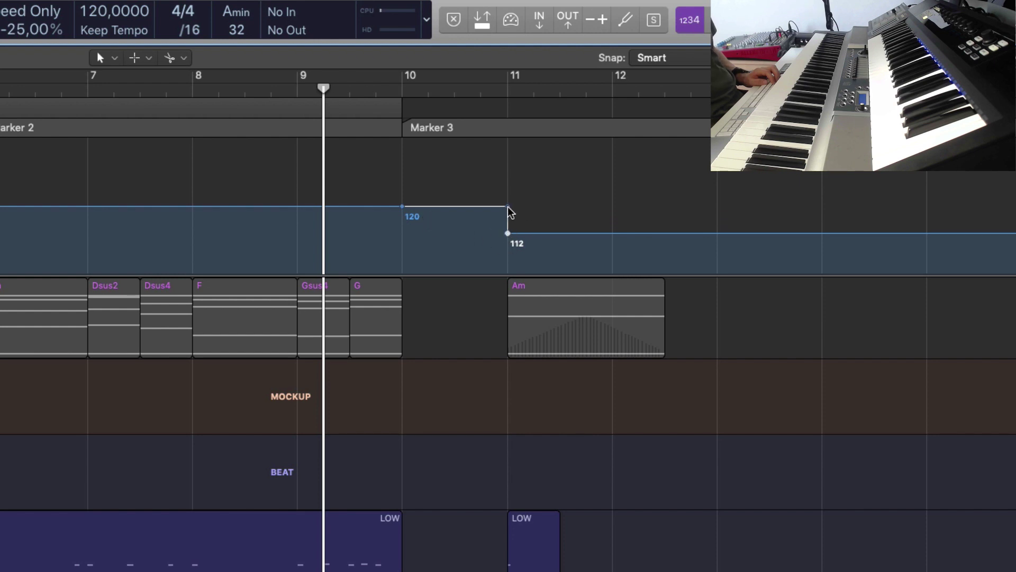
drag(508, 208, 502, 180)
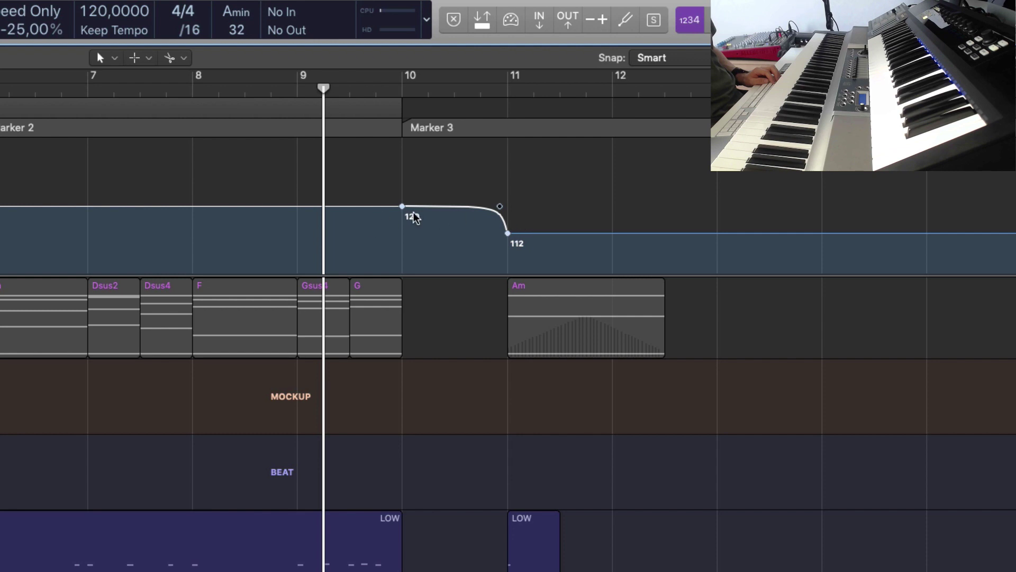
key(super+Down)
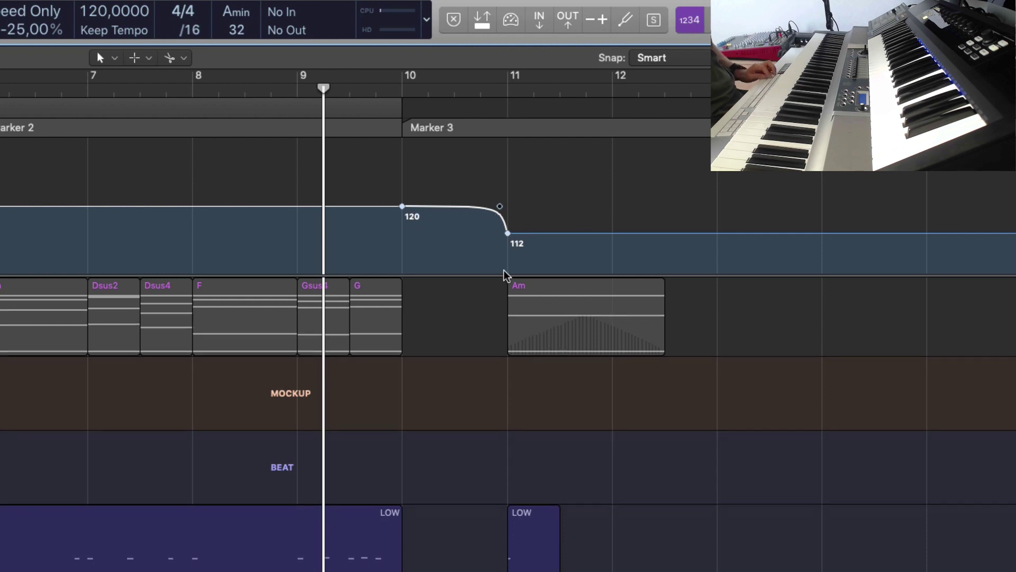
key(super+Right)
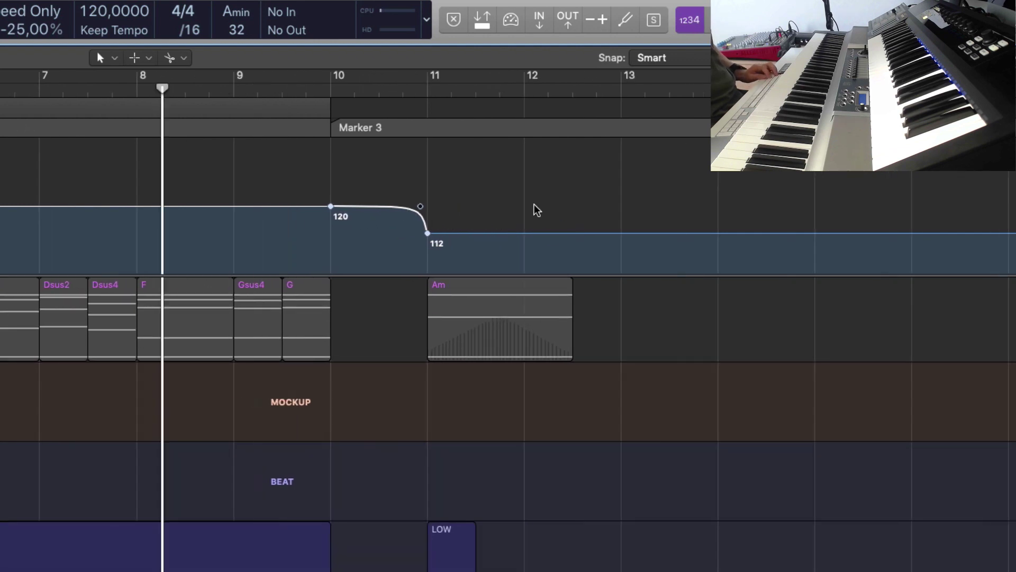
key(super+Left)
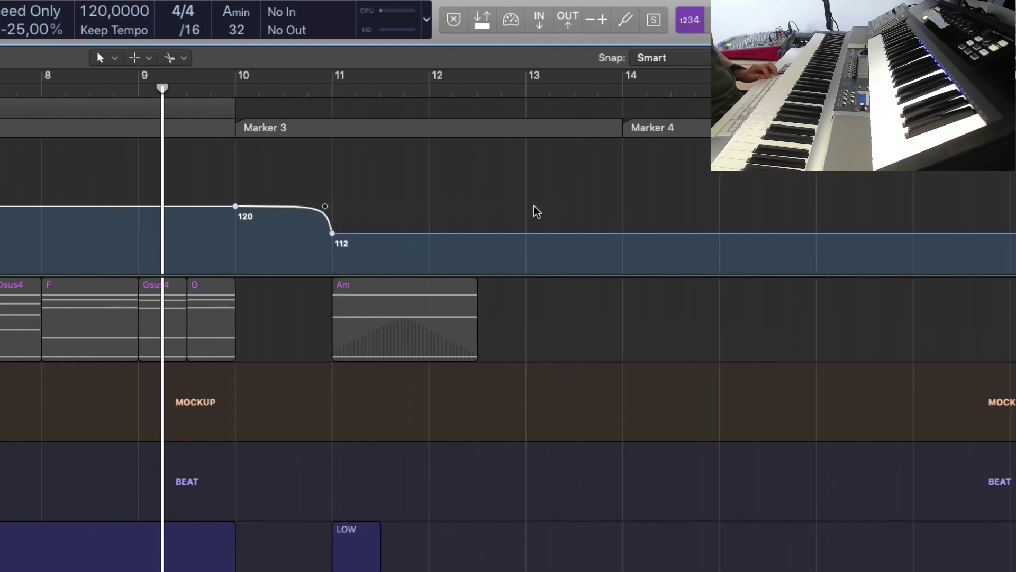
scroll(560, 529, left, 2)
key(super+z)
key(super+z)
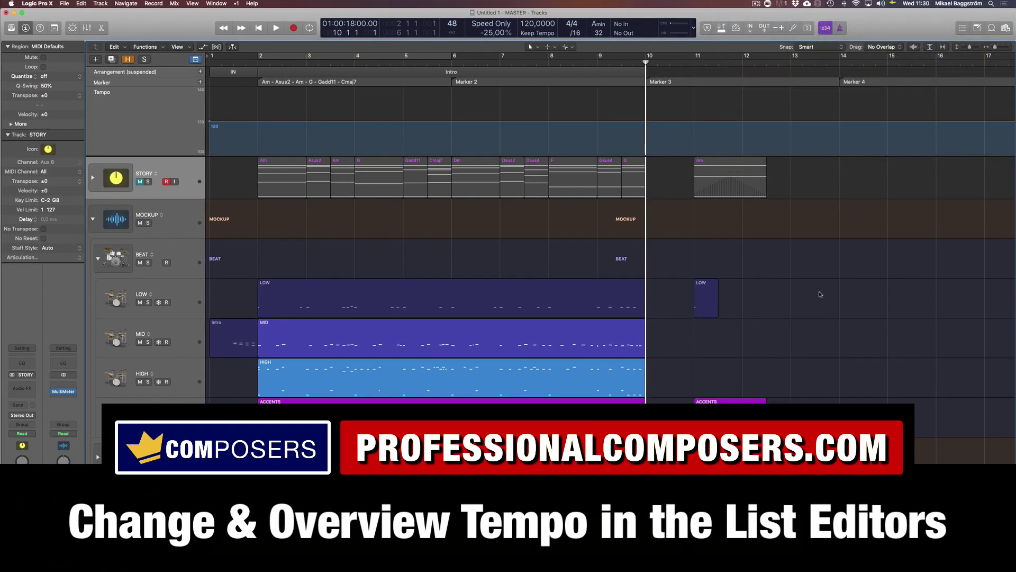
Step: Open the List Editors and cycle through the Marker and Signature lists, ending on the Tempo list with 120 at bar 1
key(d)
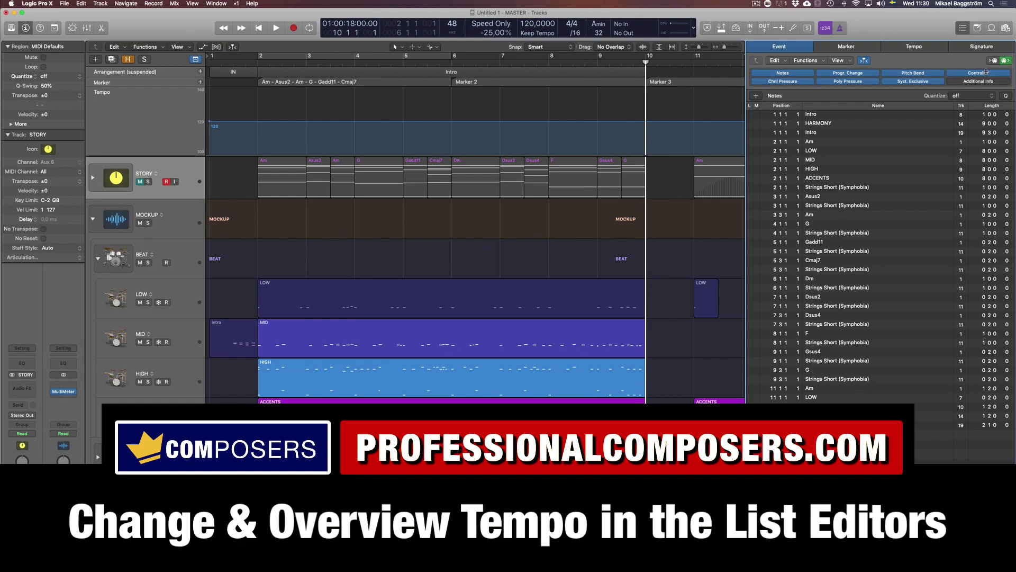
click(846, 47)
click(914, 47)
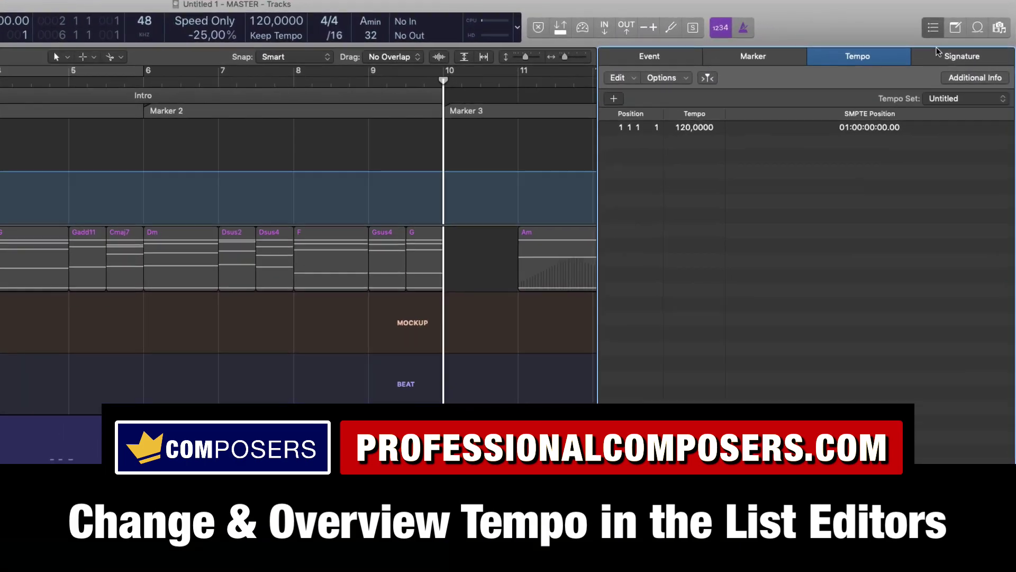
click(601, 60)
click(680, 60)
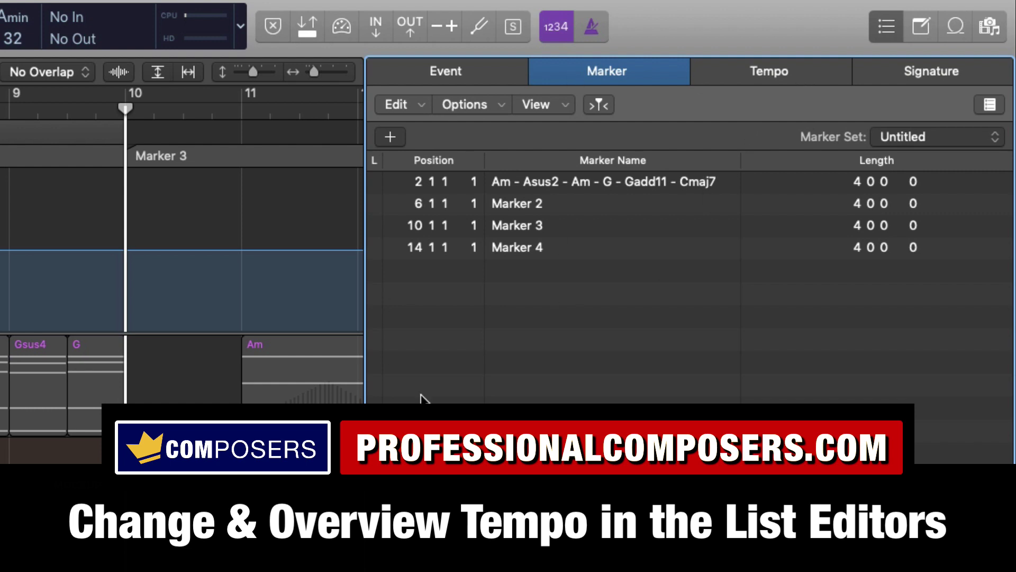
click(757, 71)
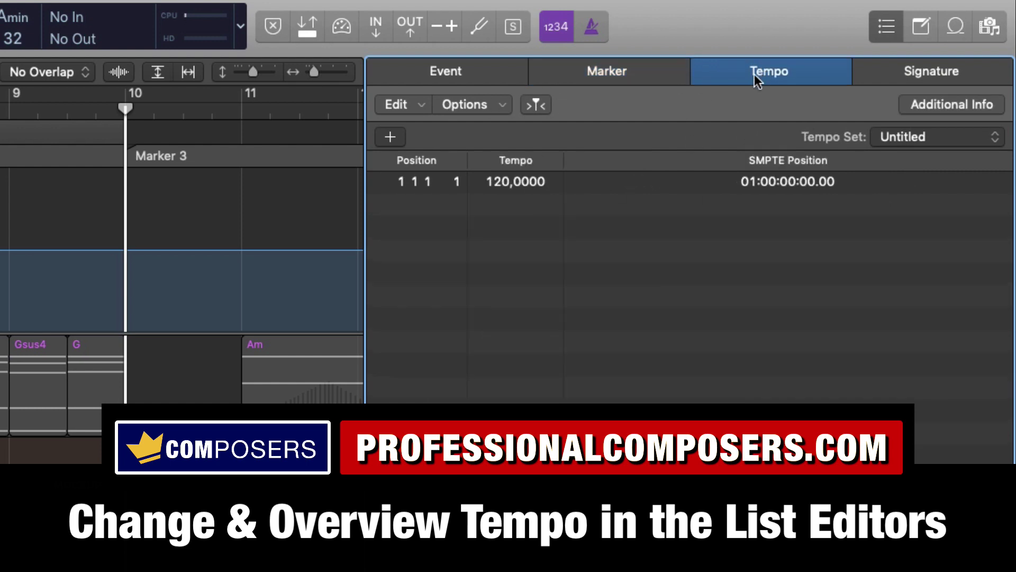
click(937, 77)
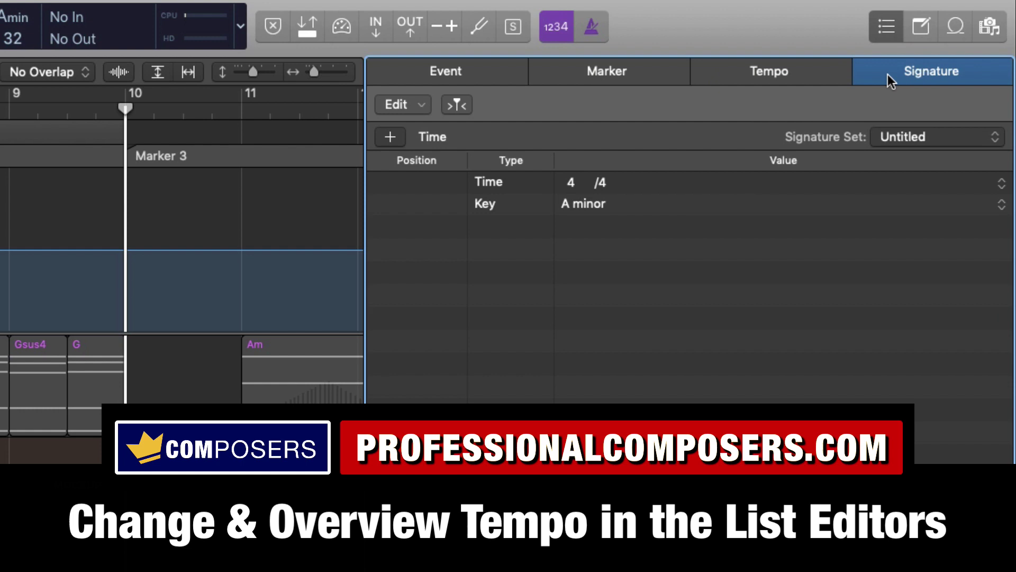
click(731, 74)
click(611, 74)
click(728, 69)
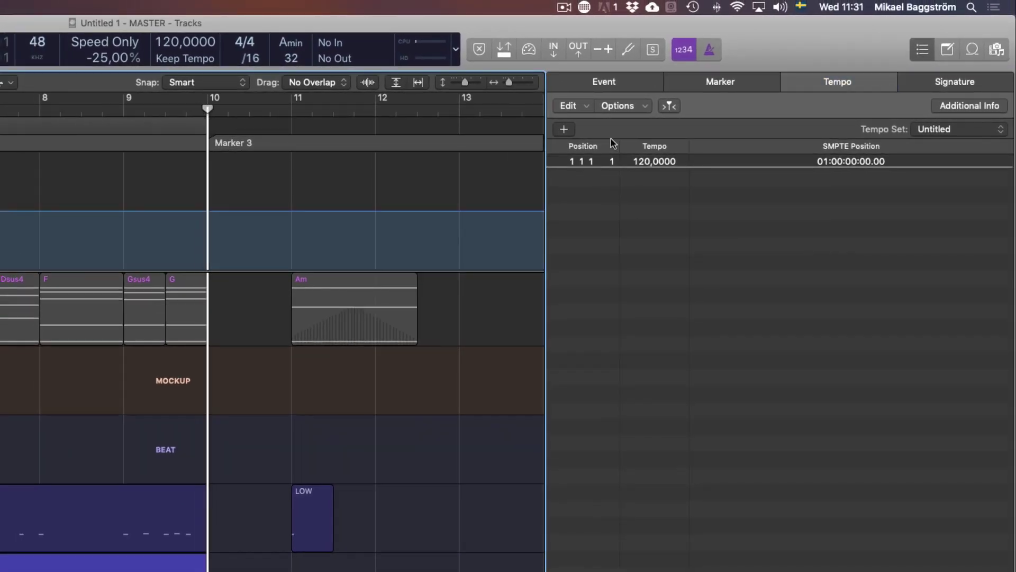
Step: Add tempo events at bars 10 and 11, setting the bar-11 tempo to 110
click(565, 130)
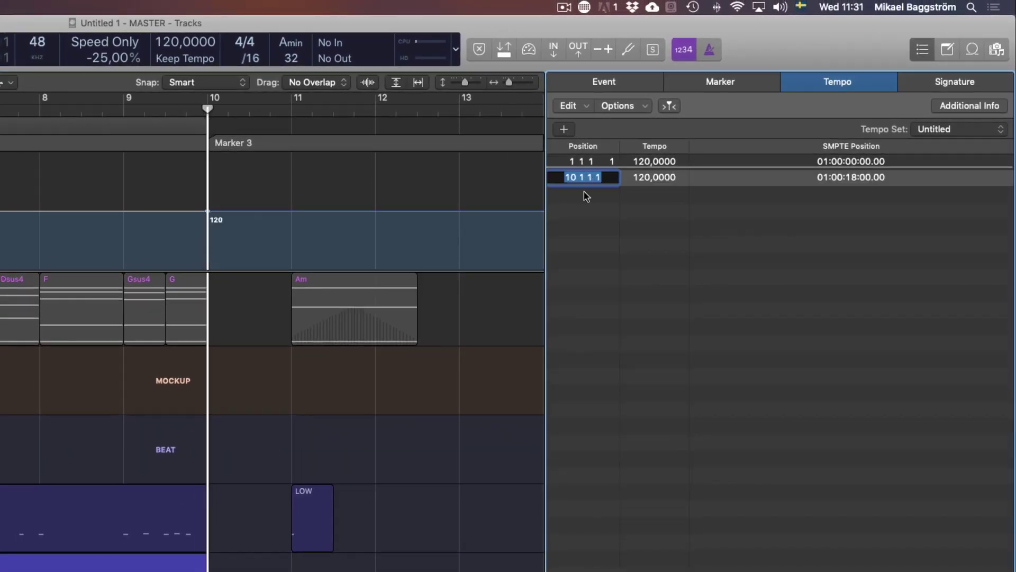
click(306, 113)
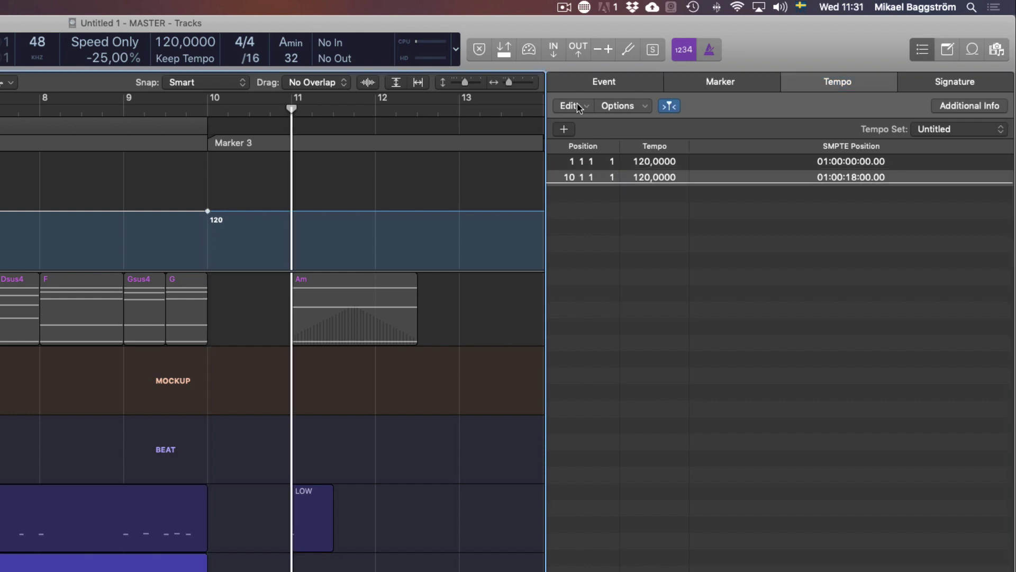
click(564, 129)
click(653, 195)
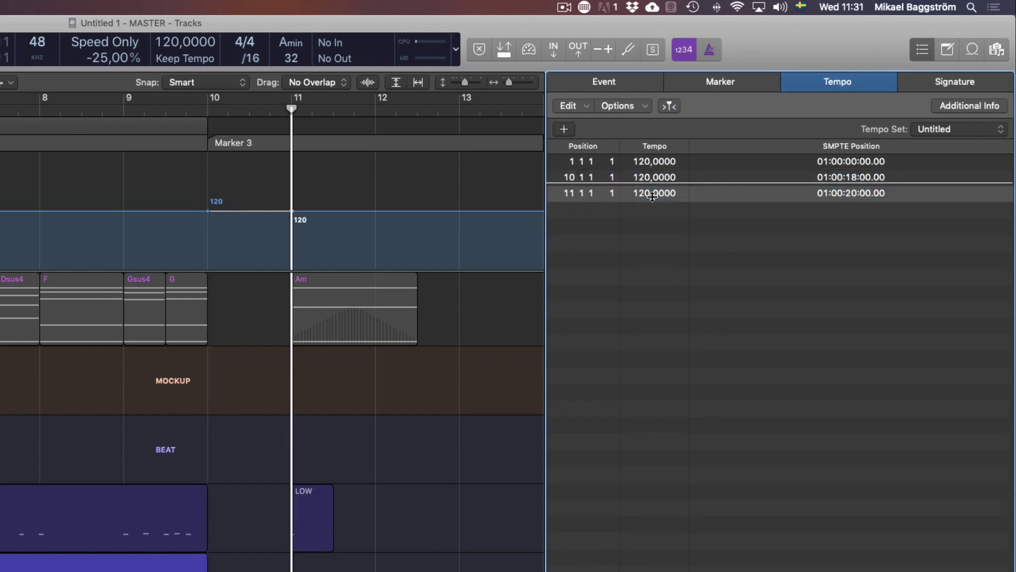
drag(655, 193, 649, 204)
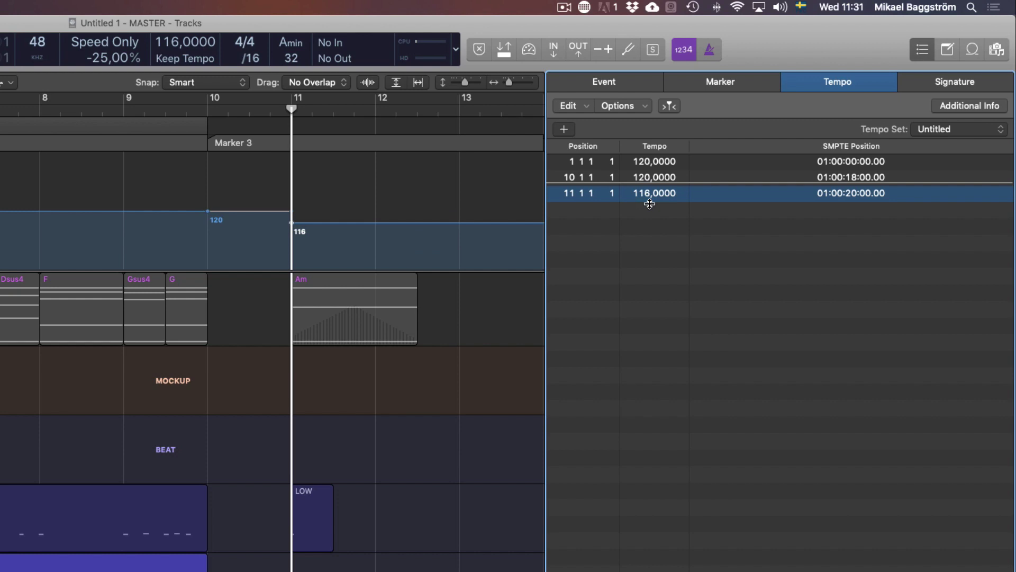
click(679, 265)
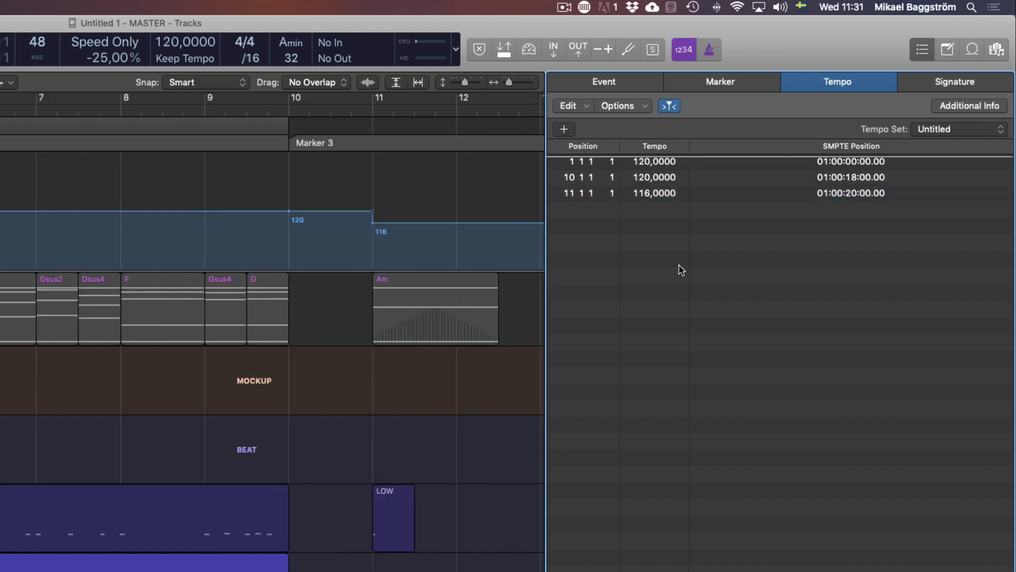
double_click(646, 194)
text(110)
key(Return)
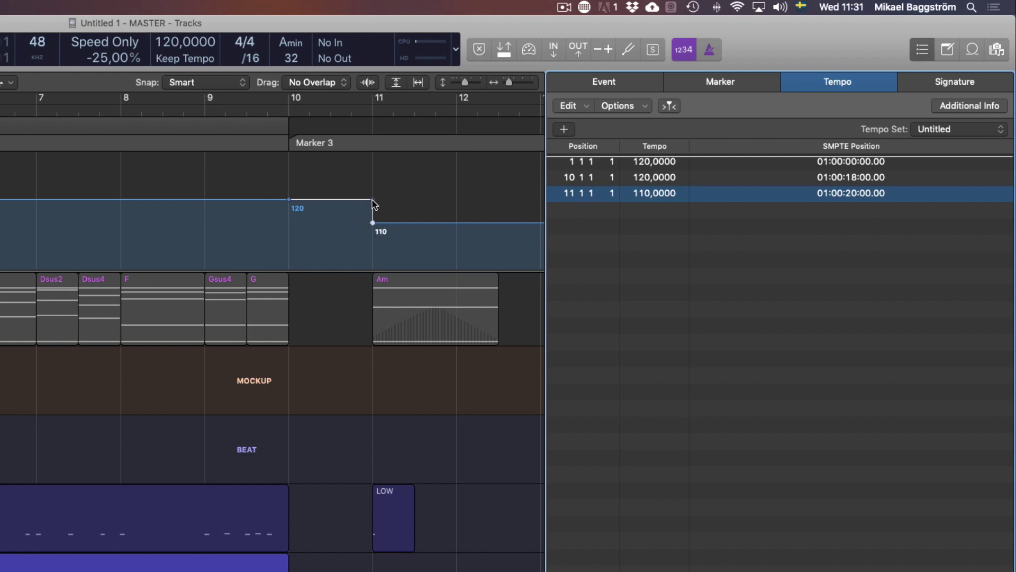
Step: Delete the trial tempo events at bars 11 and 10
drag(375, 205, 375, 188)
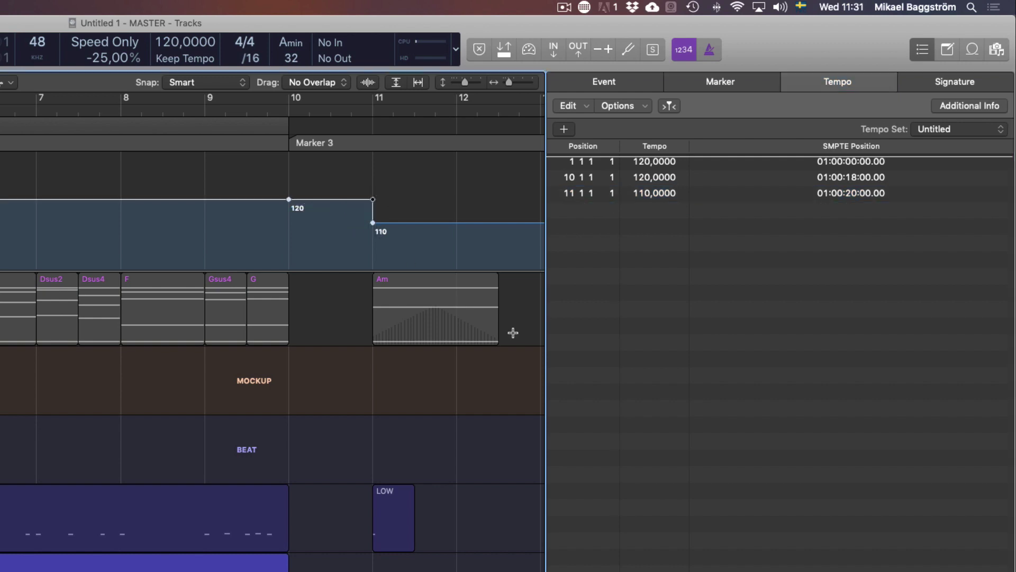
click(764, 197)
key(Delete)
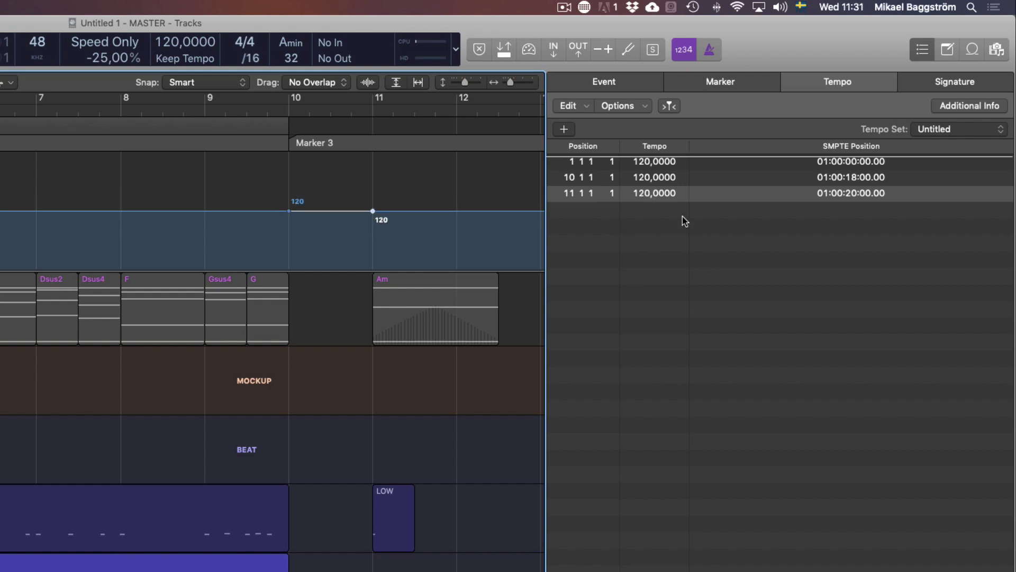
key(Delete)
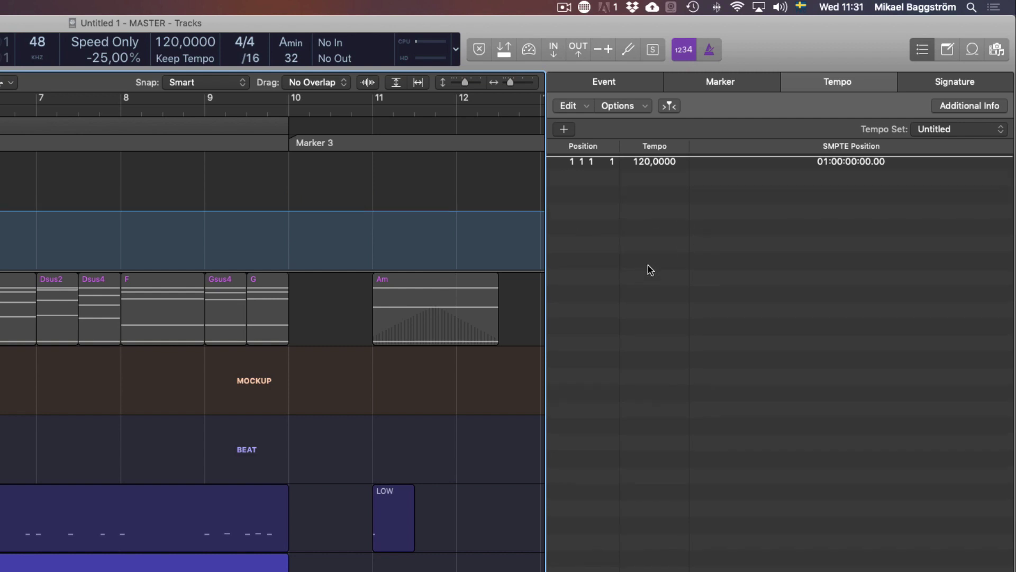
scroll(400, 251, left, 2)
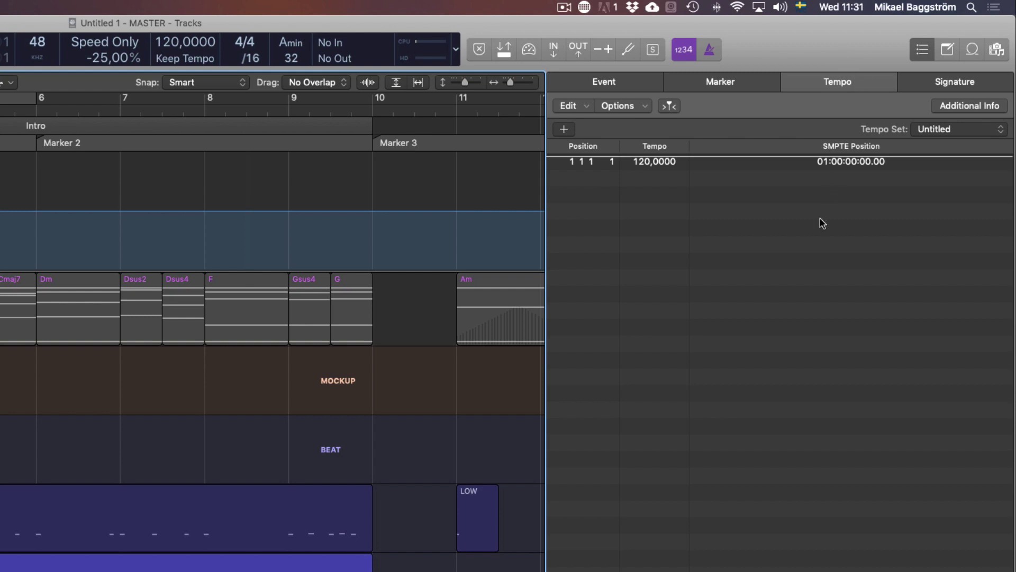
Step: Add a bar-8 tempo point, try 110, then return it to a flat 120
click(211, 215)
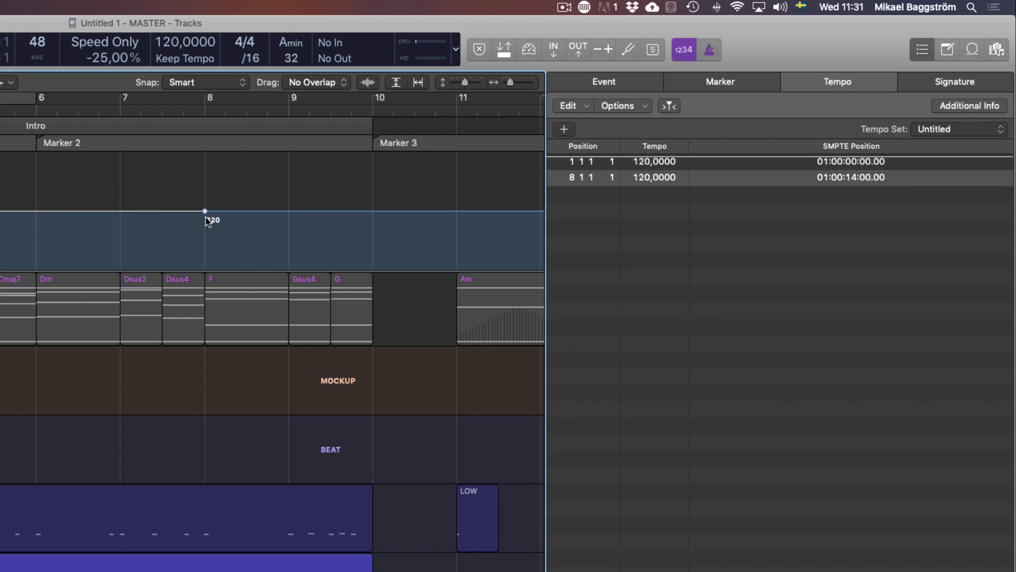
drag(205, 217, 205, 228)
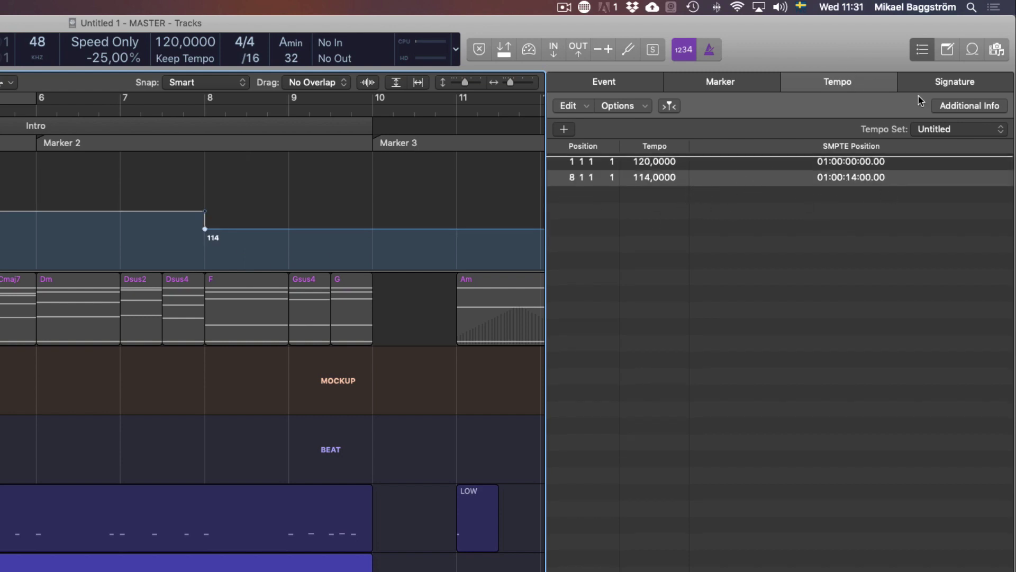
double_click(662, 179)
text(110)
key(Return)
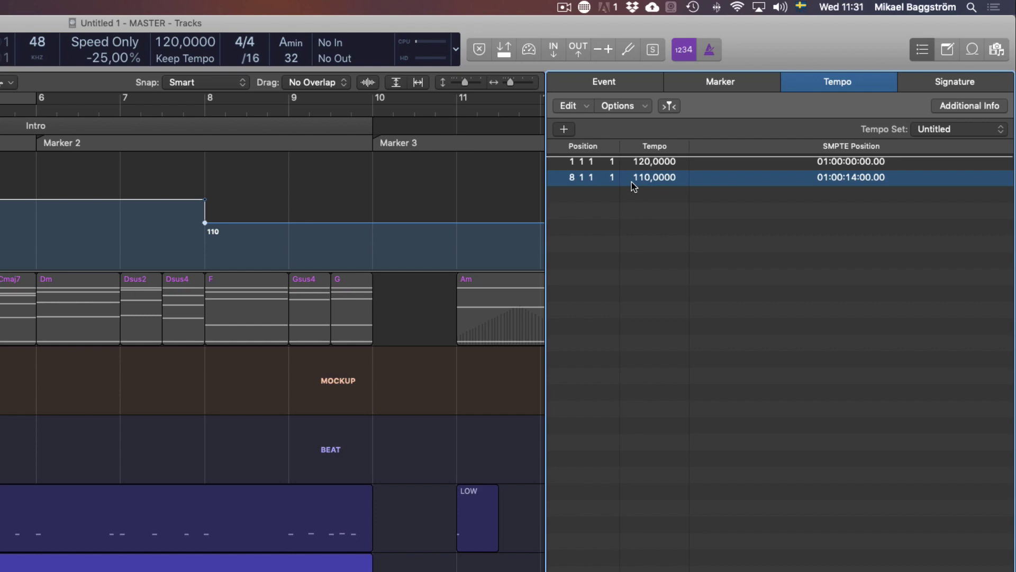
drag(259, 231, 306, 202)
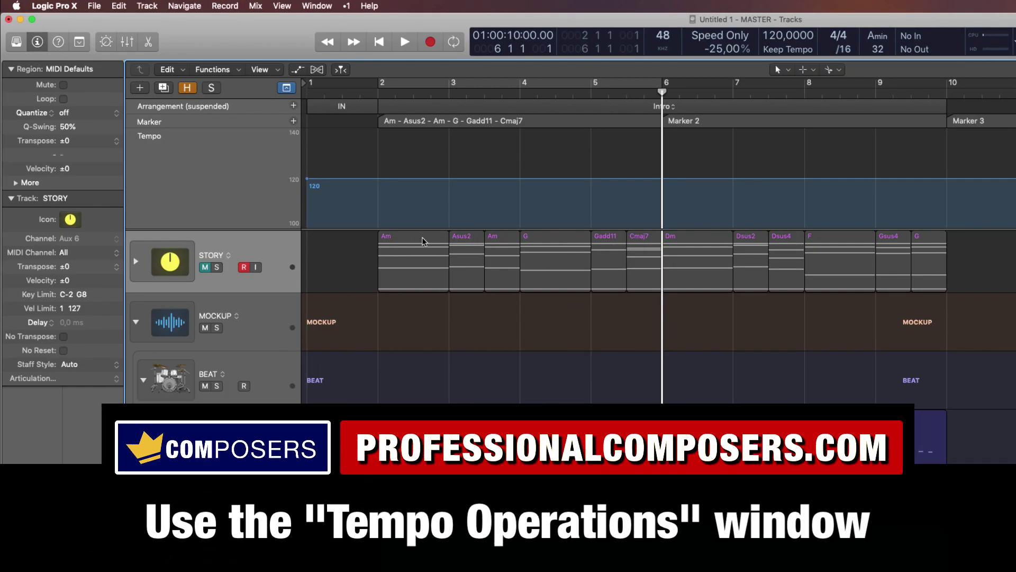
Step: Open Tempo Operations from Edit > Tempo and place the window beside the tracks
key(ctrl+alt+t)
key(ctrl+alt+t)
click(95, 6)
mouse_move(118, 6)
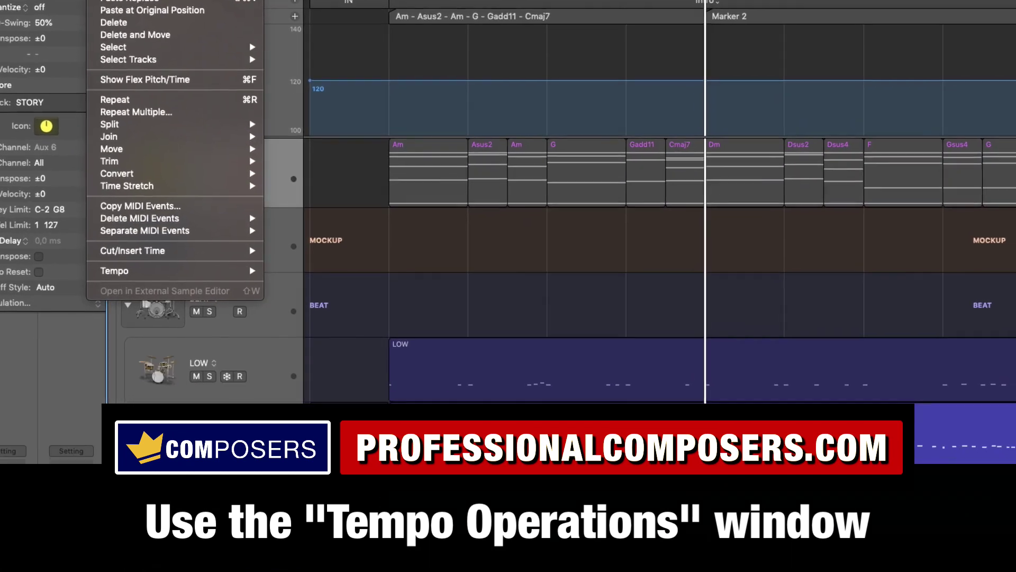
mouse_move(183, 273)
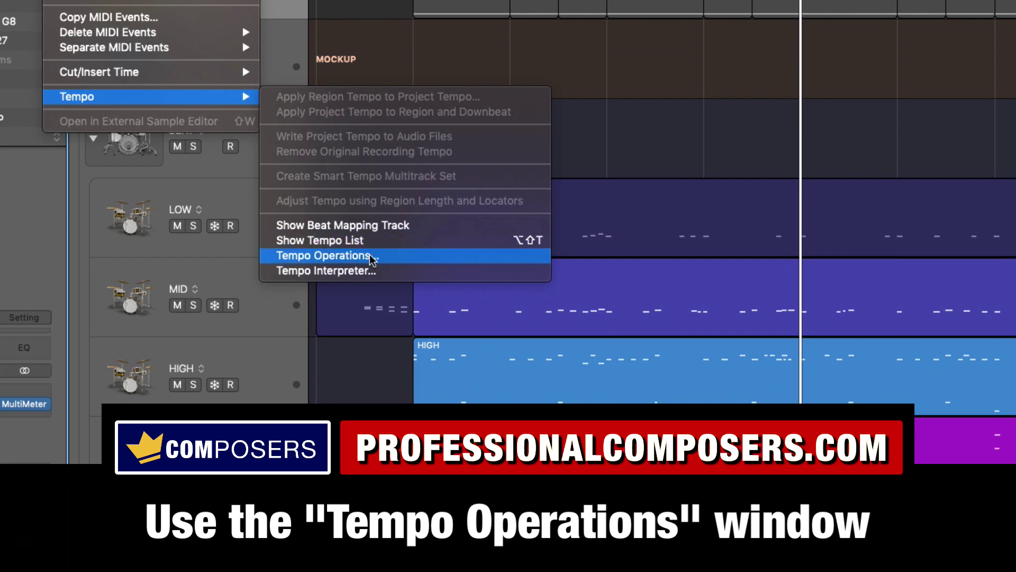
click(371, 257)
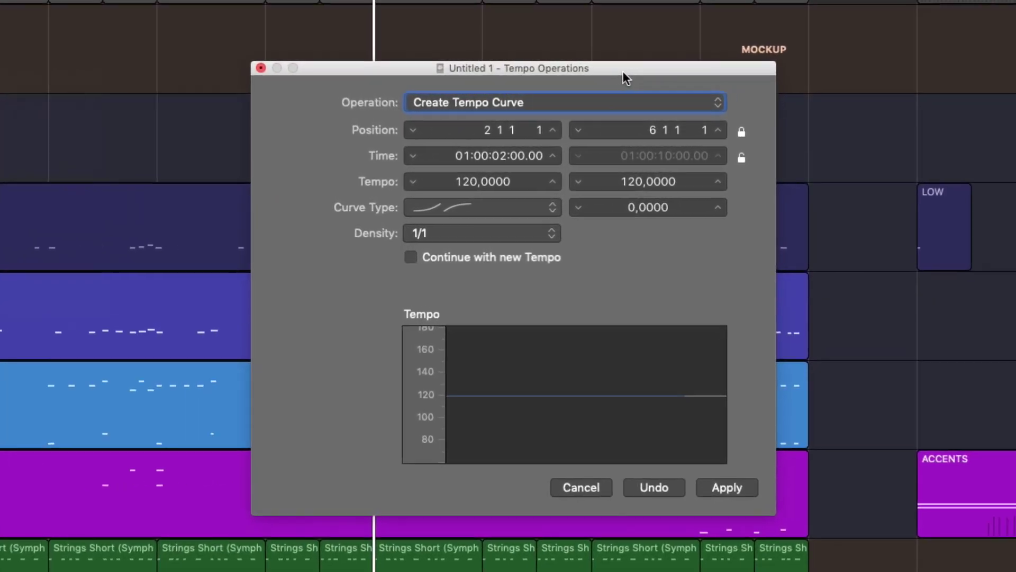
drag(831, 69, 1015, 48)
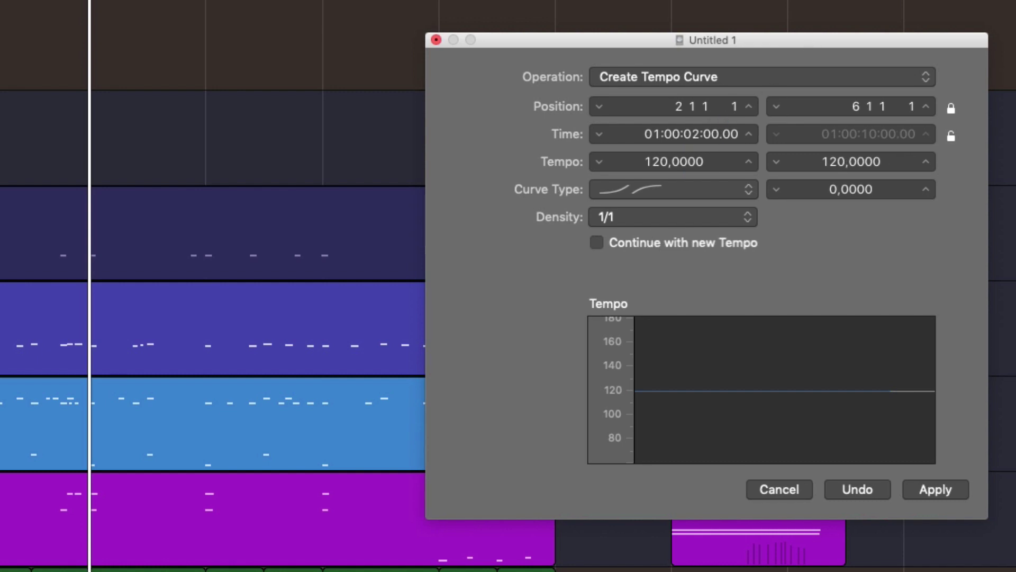
drag(853, 44, 906, 8)
click(769, 47)
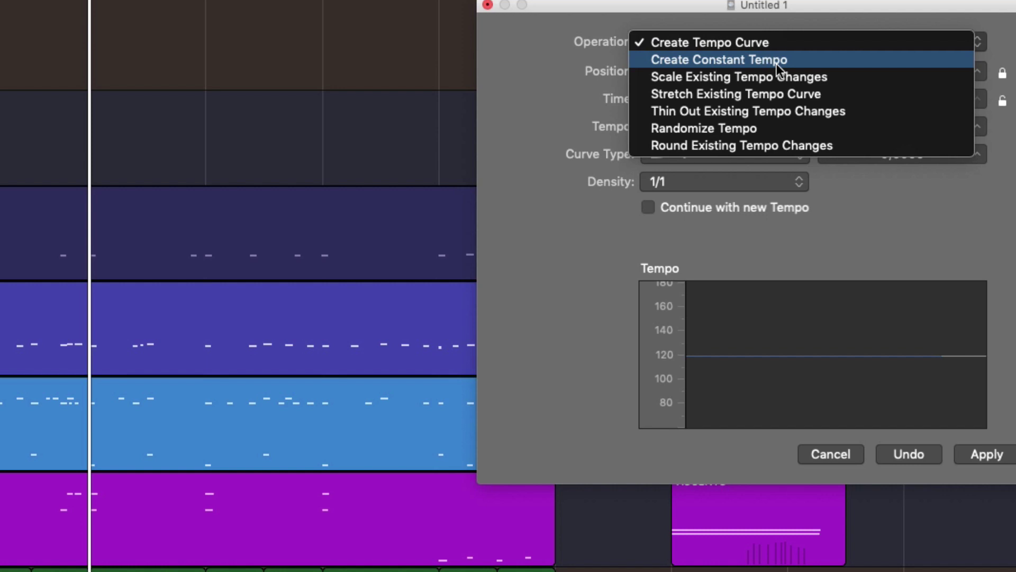
click(805, 41)
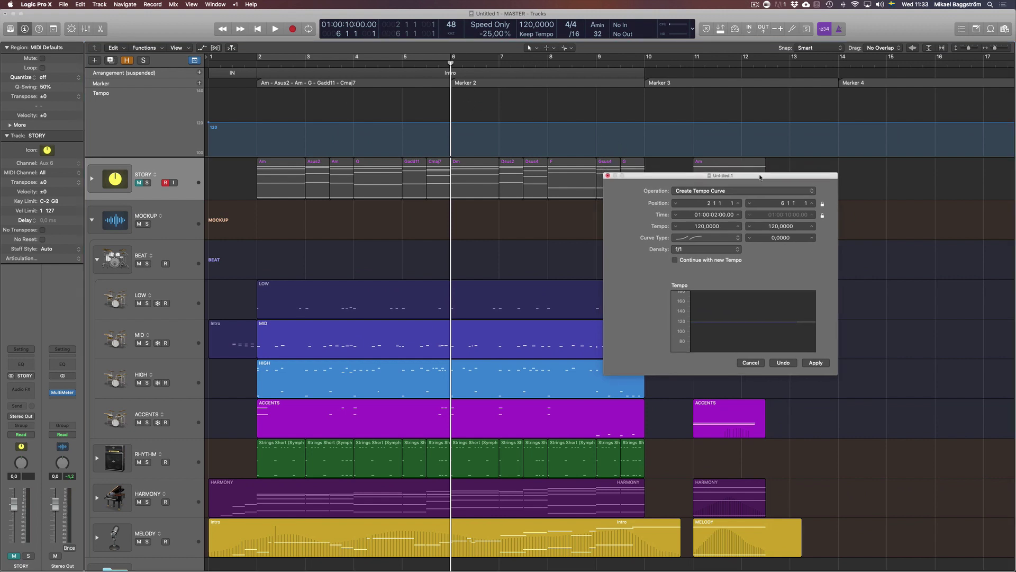
drag(757, 171, 866, 186)
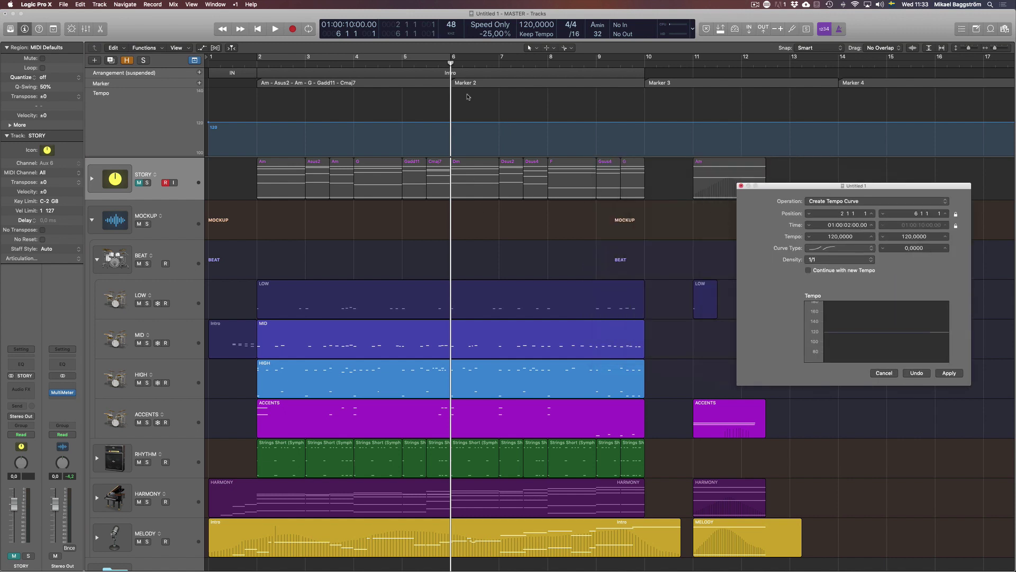
click(501, 85)
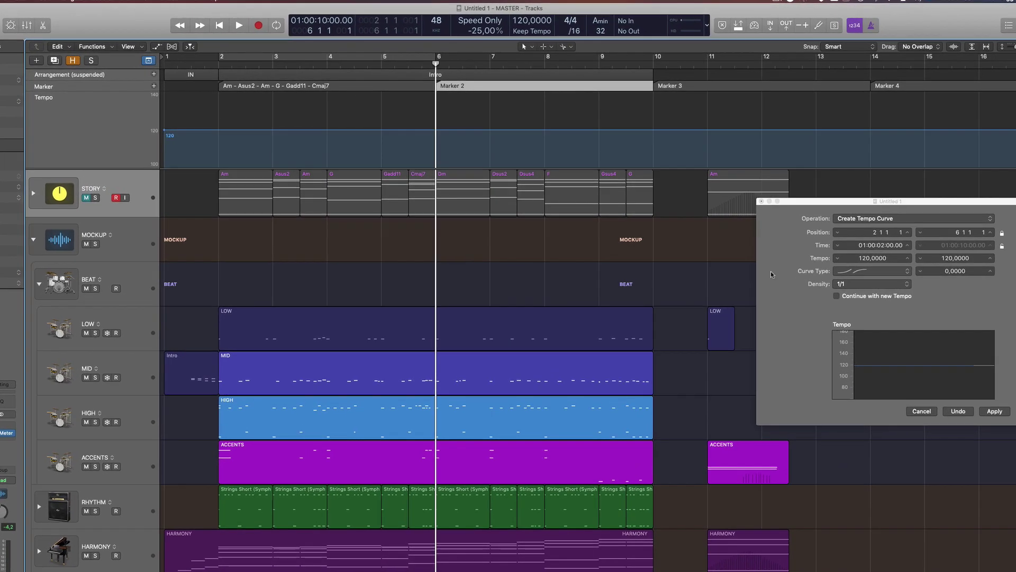
Step: Try looping Marker 2, then set the cycle to the chords Am–Gadd11, bars 2–6
drag(976, 203, 818, 203)
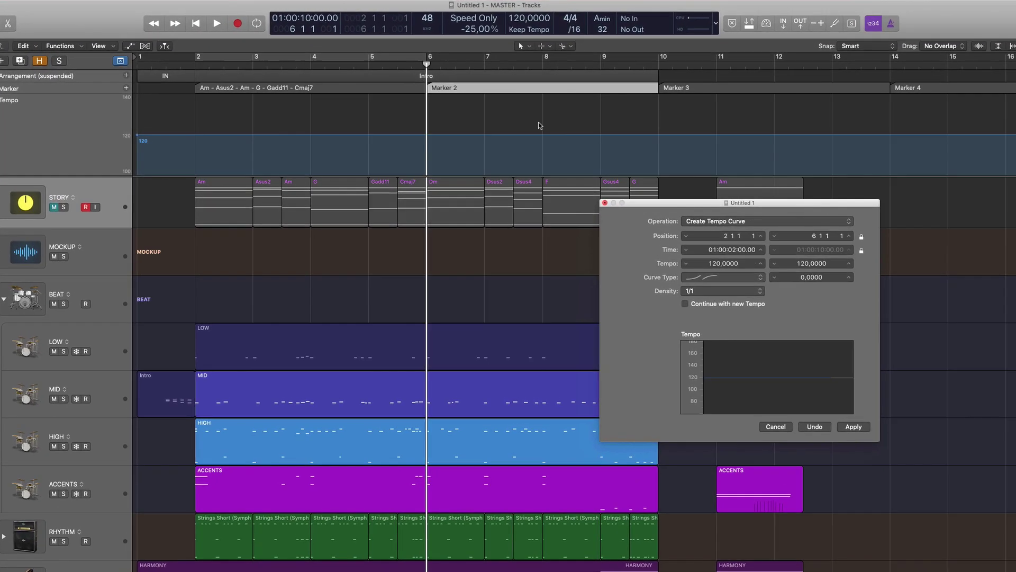
click(498, 92)
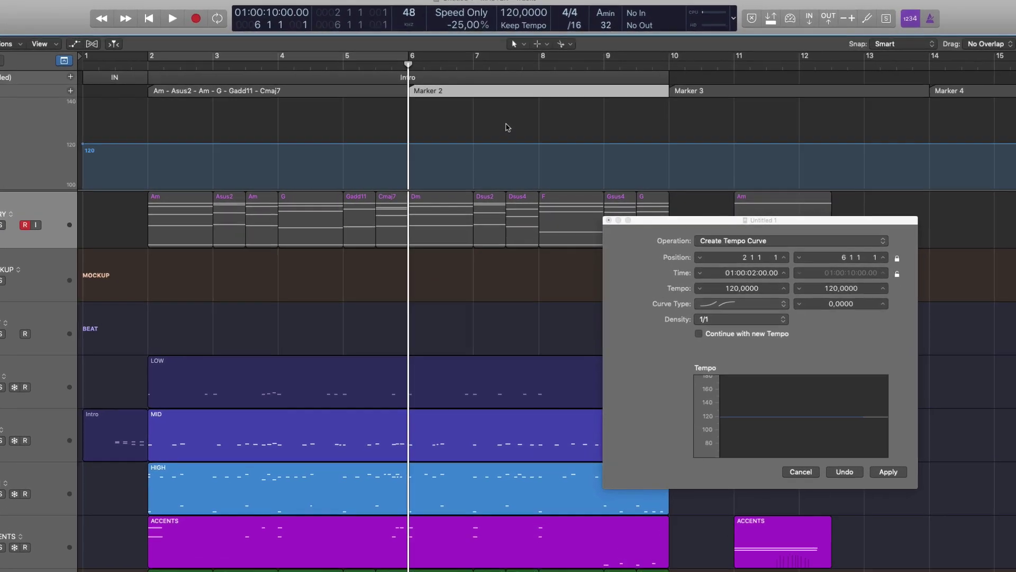
key(u)
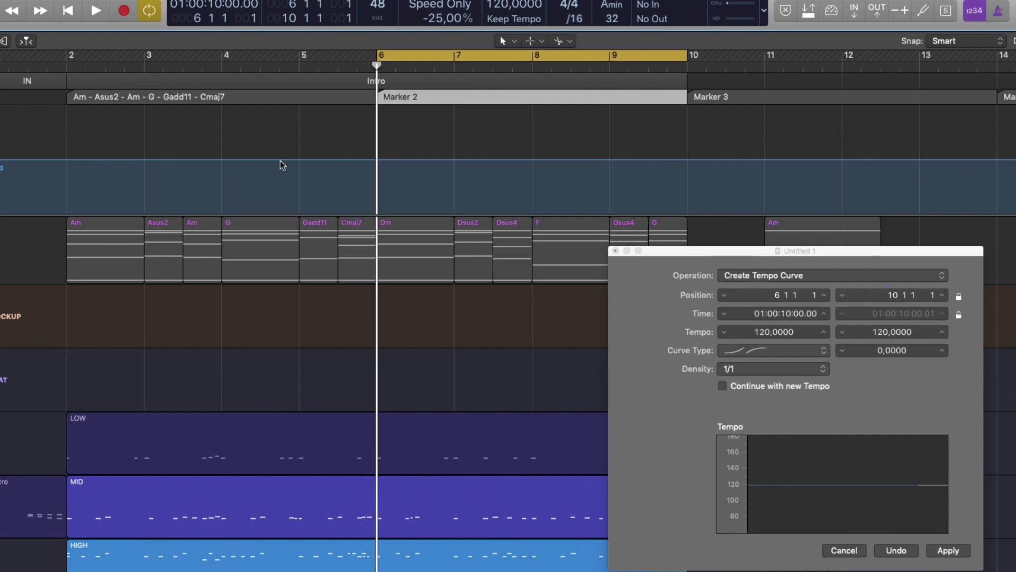
drag(85, 272, 99, 329)
click(317, 333)
drag(313, 292, 82, 252)
key(super+u)
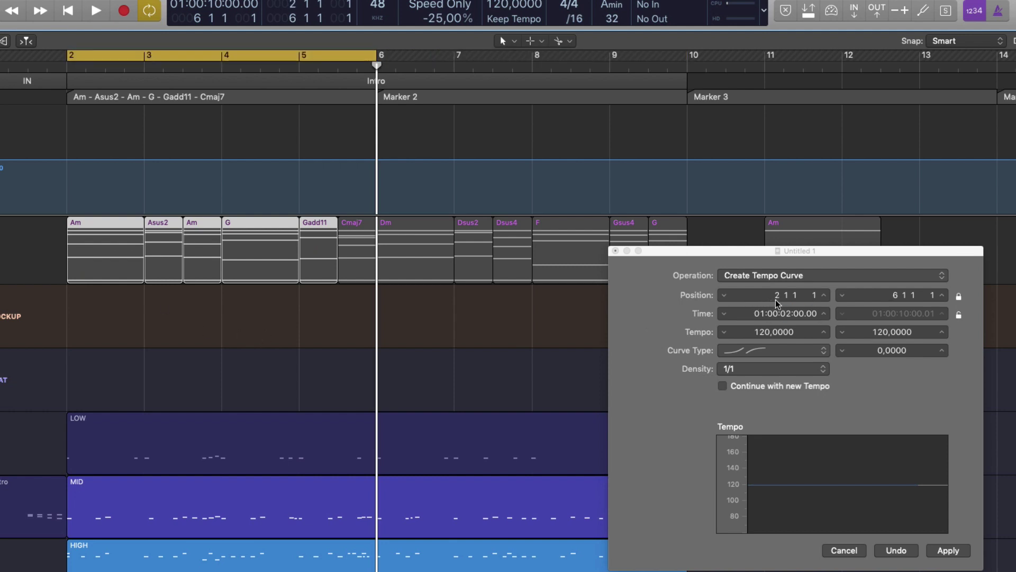
Step: Set the cycle range to the Marker 2 section, bars 6–10
click(558, 87)
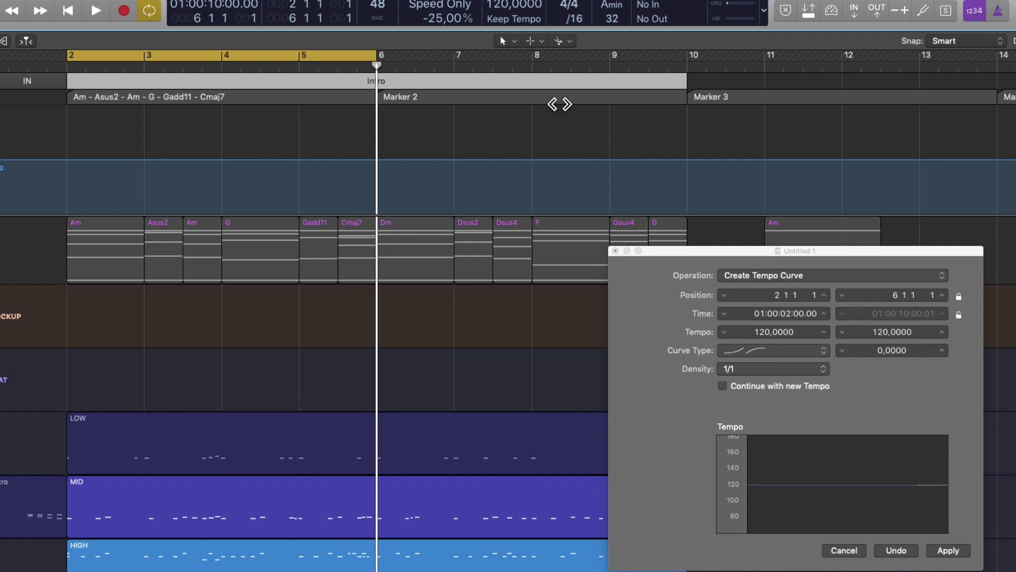
click(559, 101)
key(super+u)
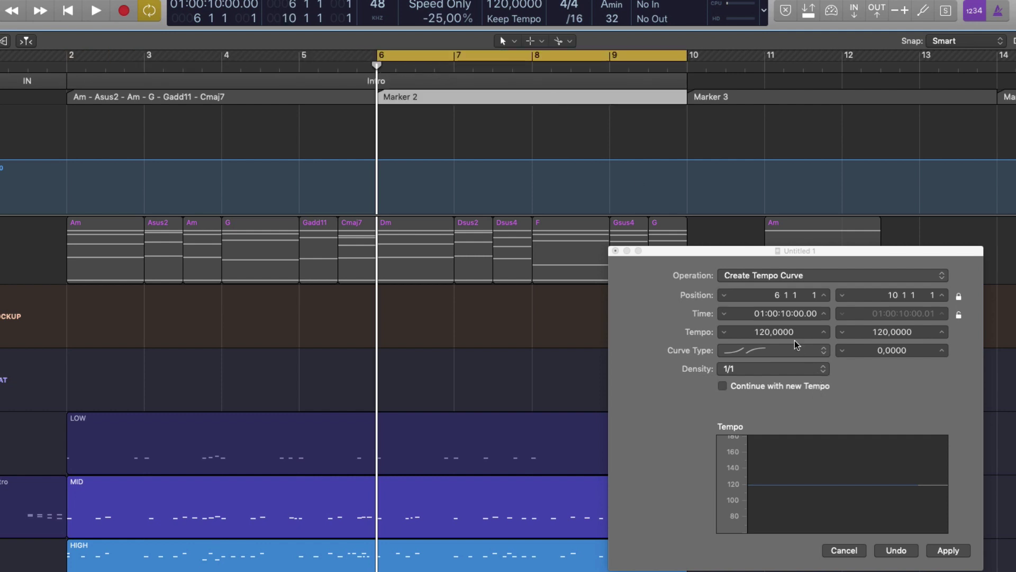
double_click(763, 332)
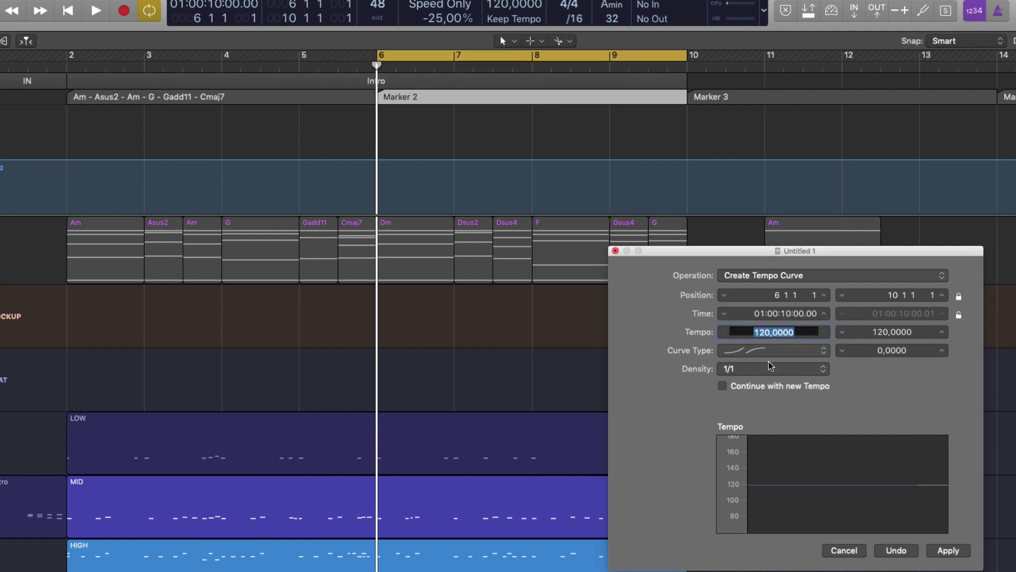
text(126)
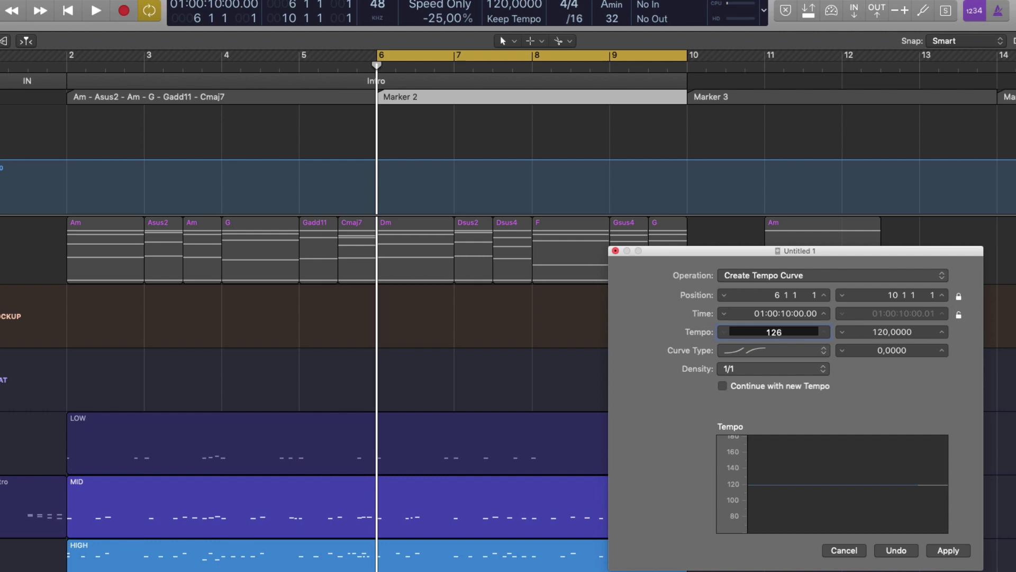
key(Return)
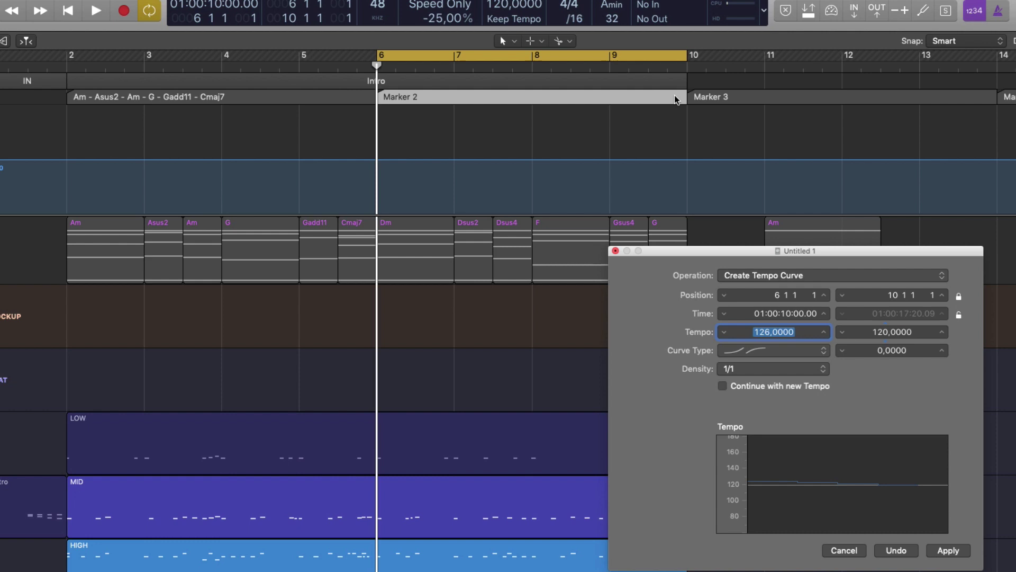
click(815, 276)
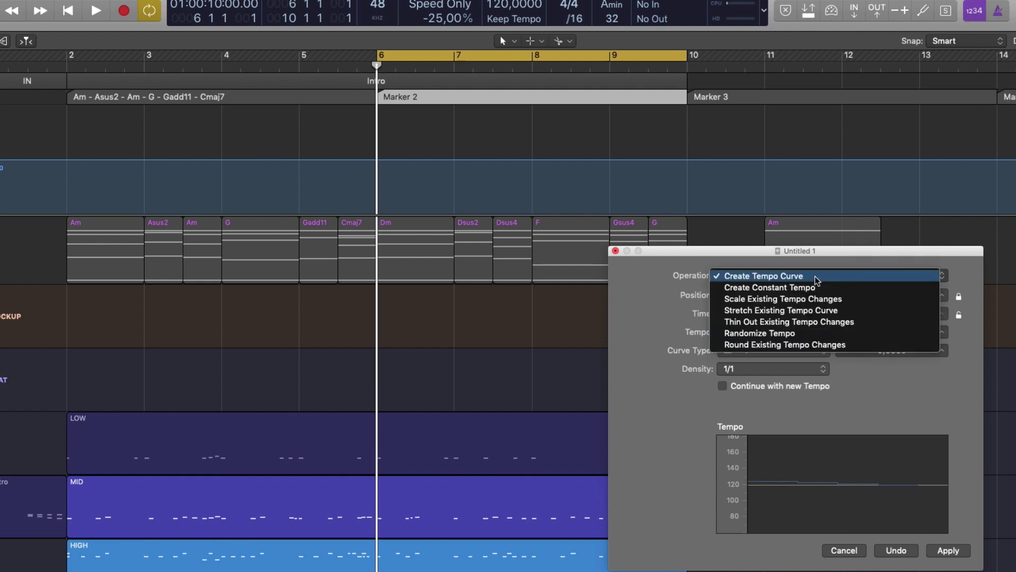
click(794, 287)
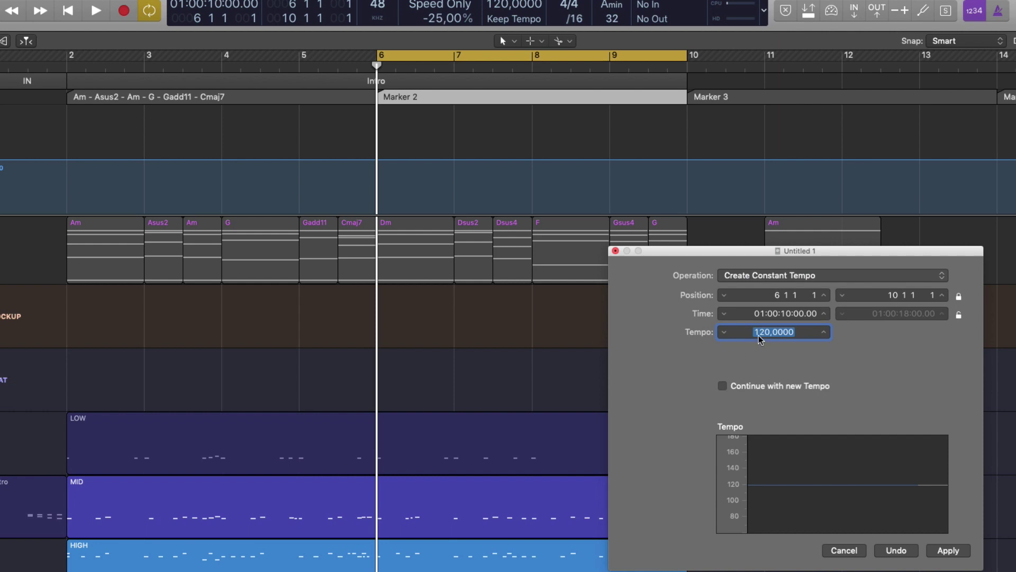
click(794, 276)
click(793, 265)
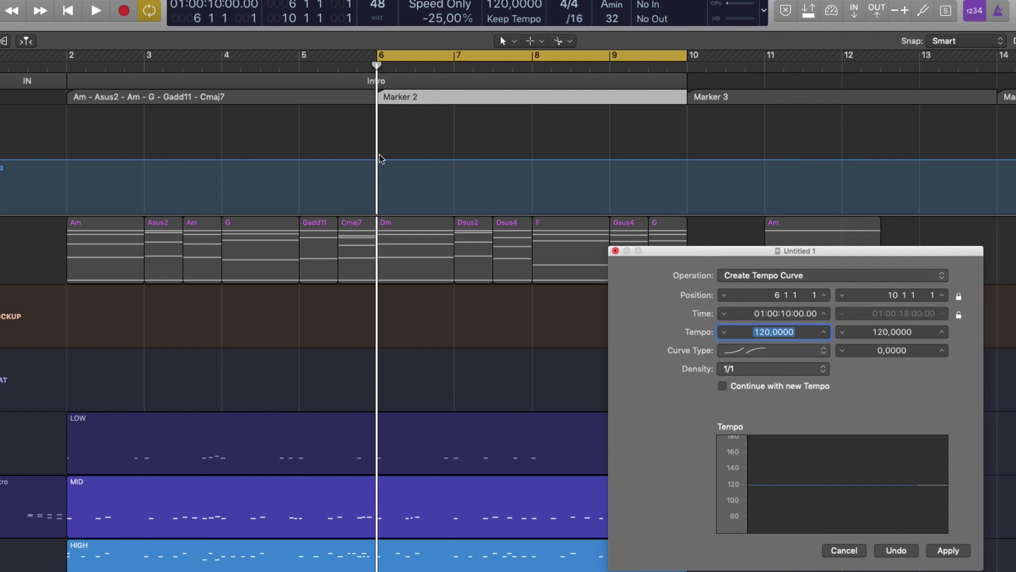
Step: Set the end tempo to 130, apply the stepped 120–130 curve, then undo it
click(889, 334)
text(130)
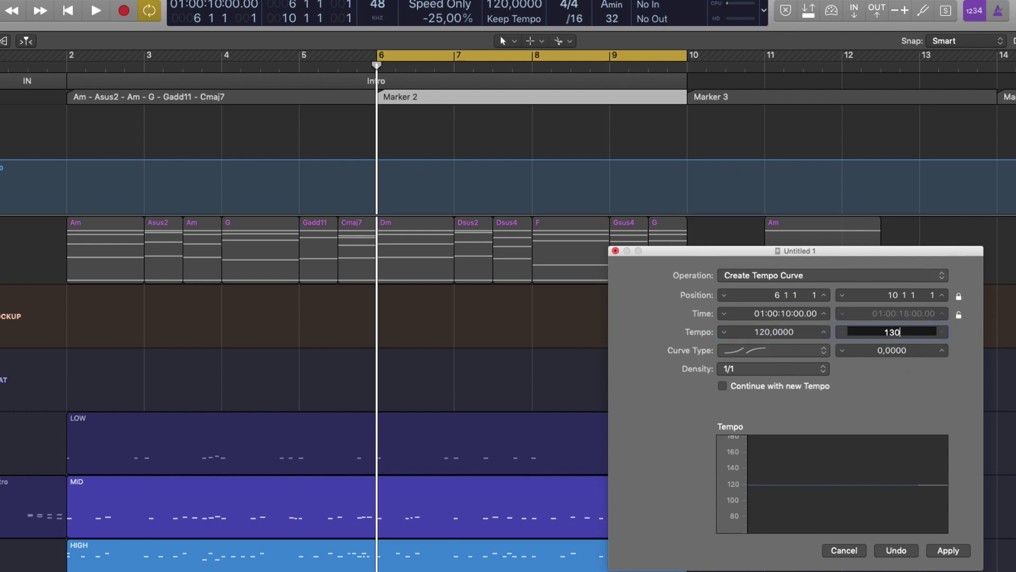
key(Return)
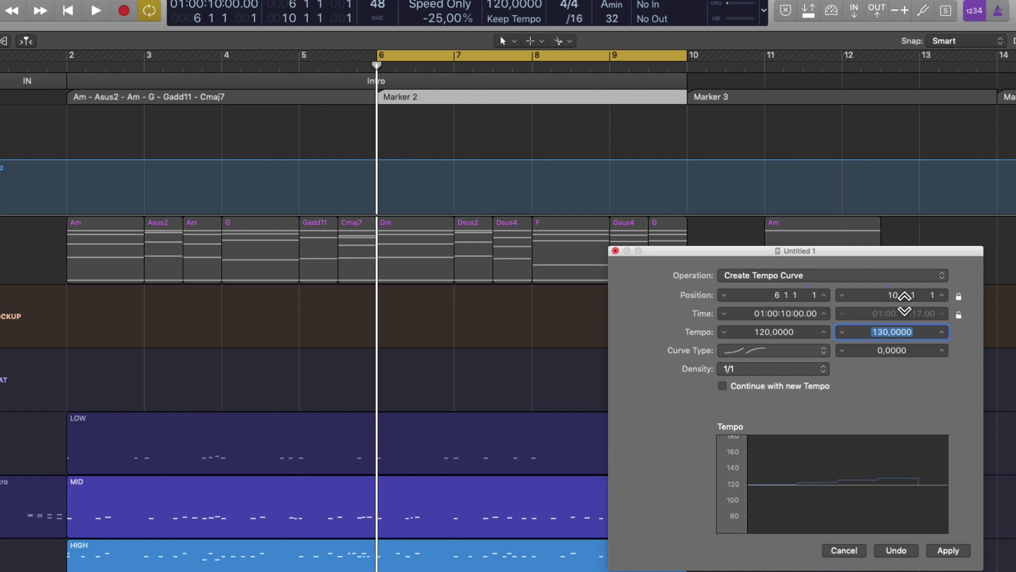
click(956, 553)
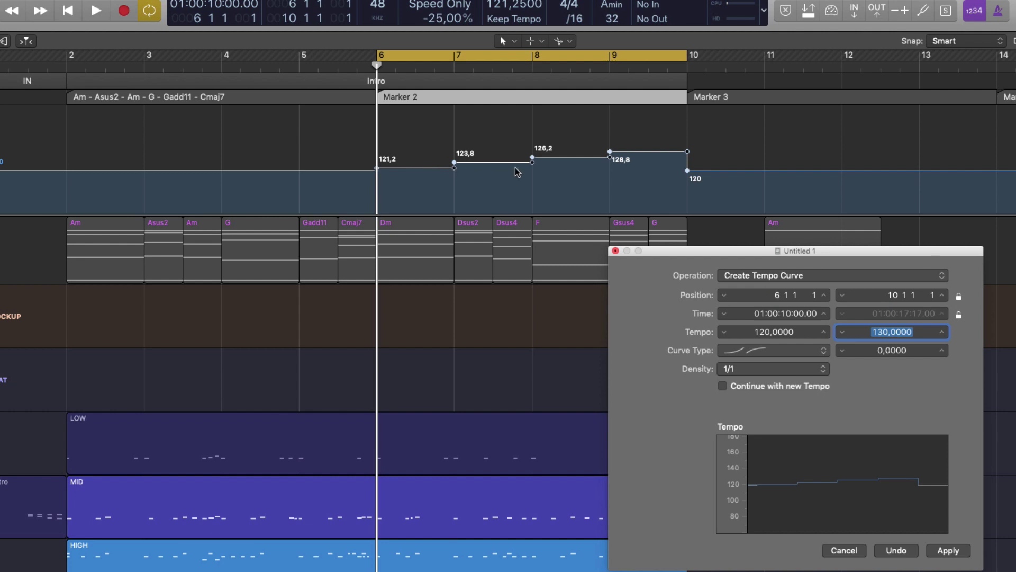
key(super+z)
Step: Apply a smooth 120–130 ramp with Density 1/32, then undo it
click(798, 369)
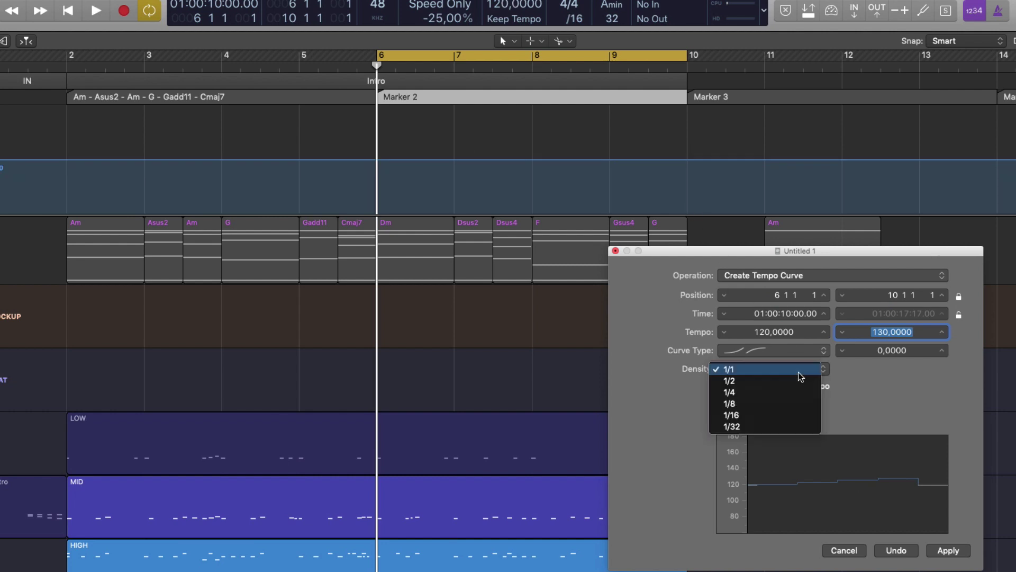
click(771, 426)
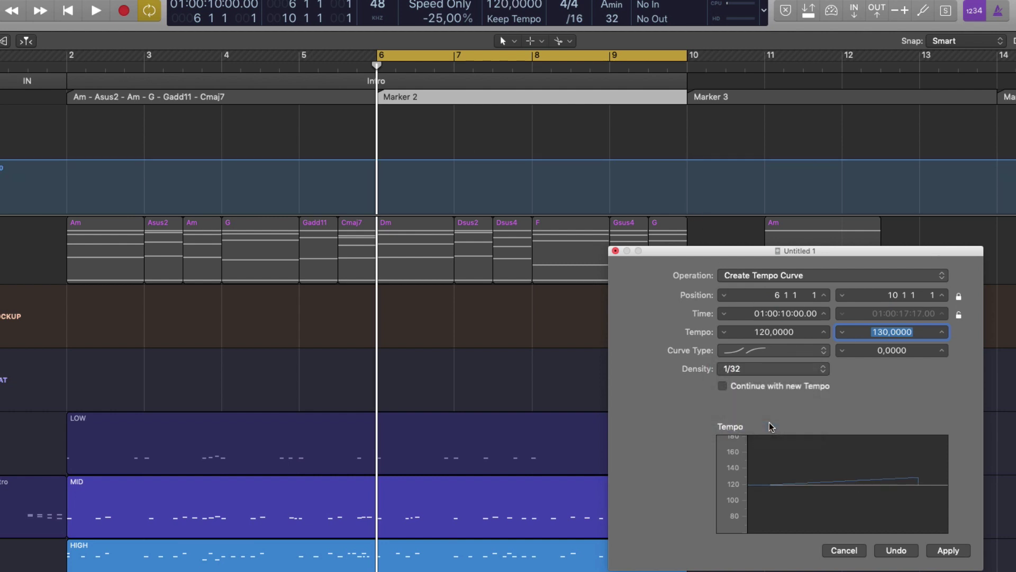
click(962, 553)
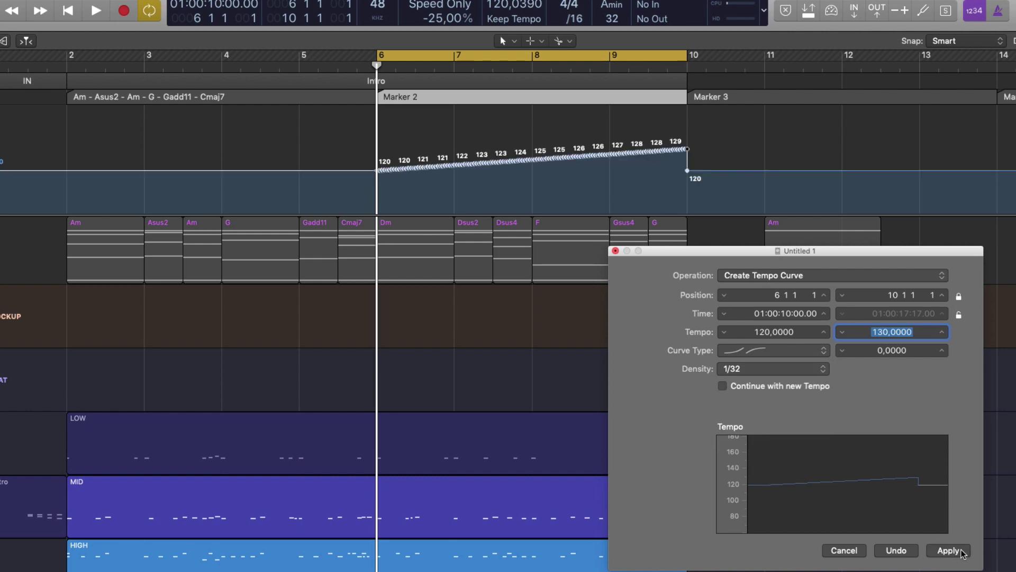
key(super+z)
Step: Reset Density to 1/1, apply the stepped curve again, and undo it
click(791, 374)
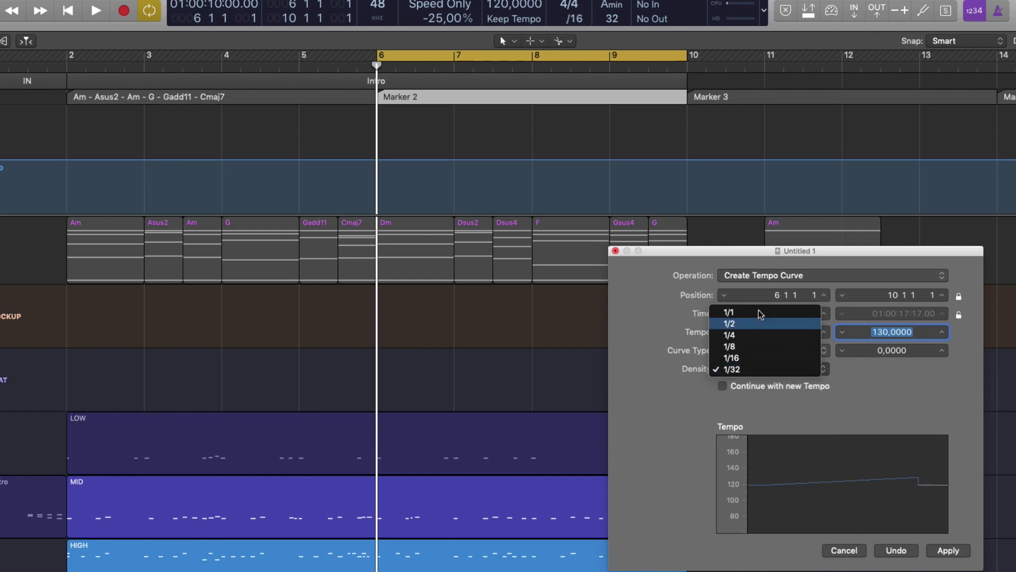
click(760, 313)
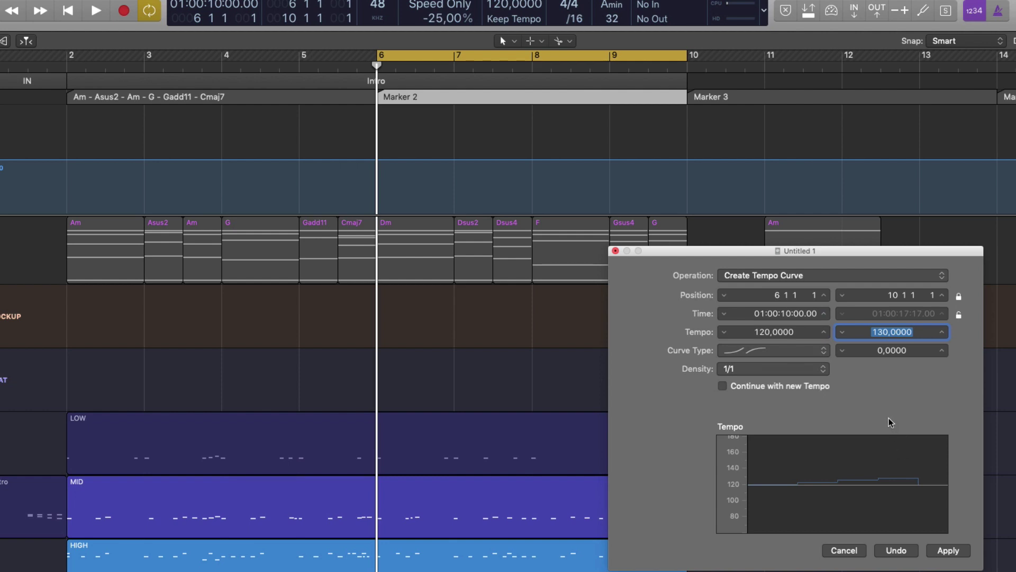
click(949, 551)
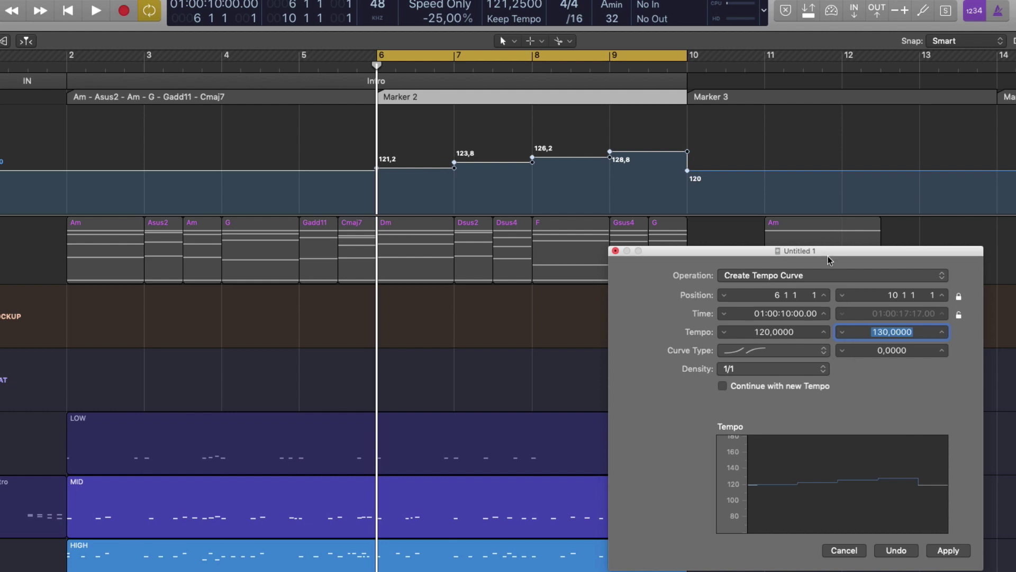
drag(830, 255, 851, 263)
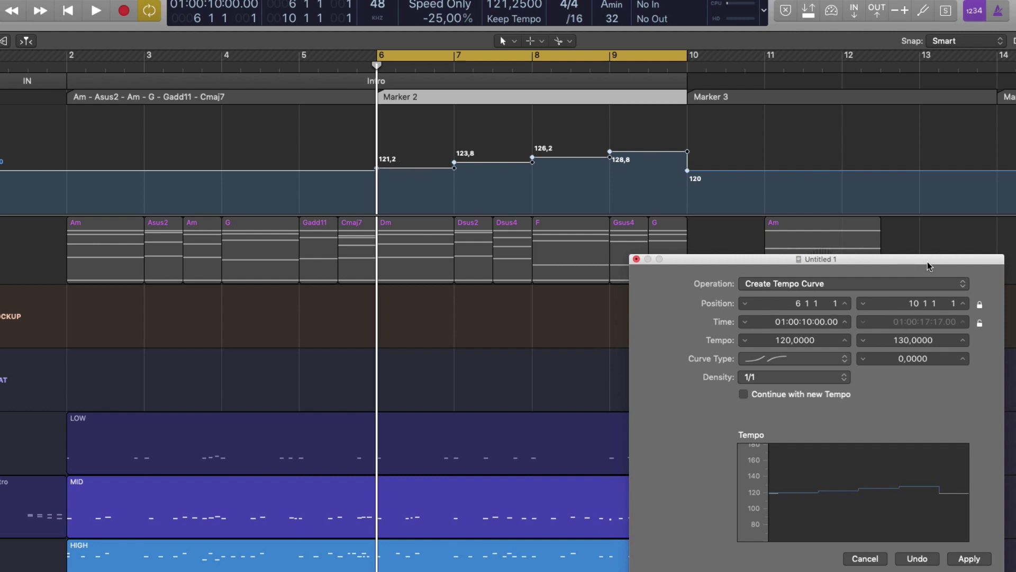
drag(929, 266, 868, 237)
key(super+z)
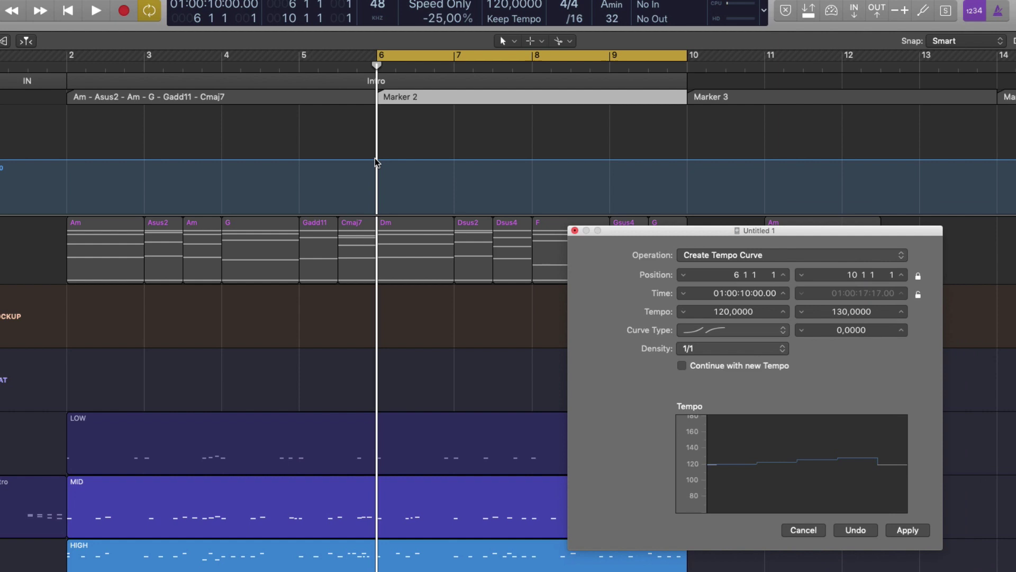
Step: Try the curve with and without Continue with new Tempo, undoing each, then cancel
click(712, 335)
click(628, 336)
click(683, 367)
click(913, 529)
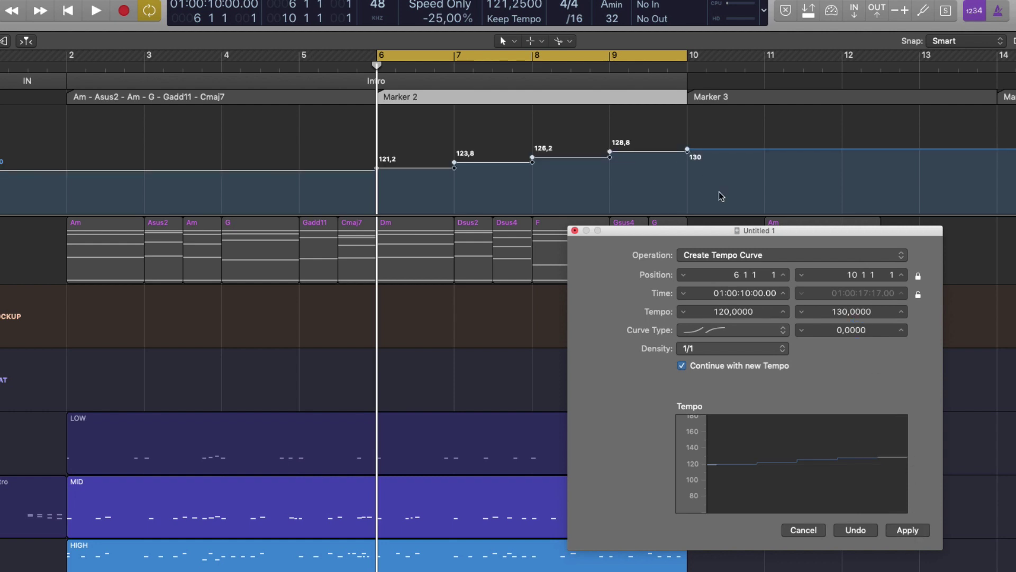
key(super+z)
click(682, 366)
click(886, 532)
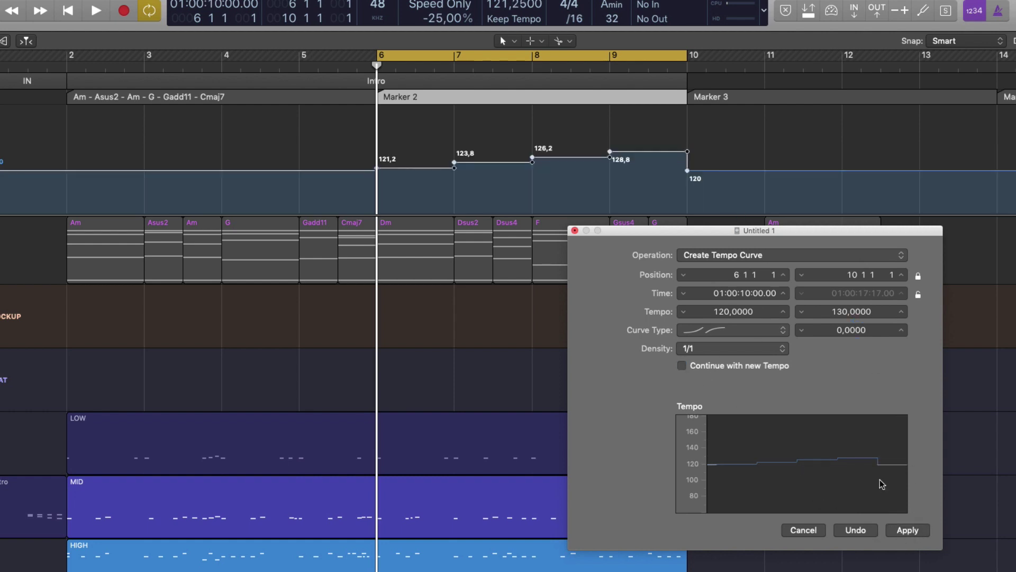
key(super+z)
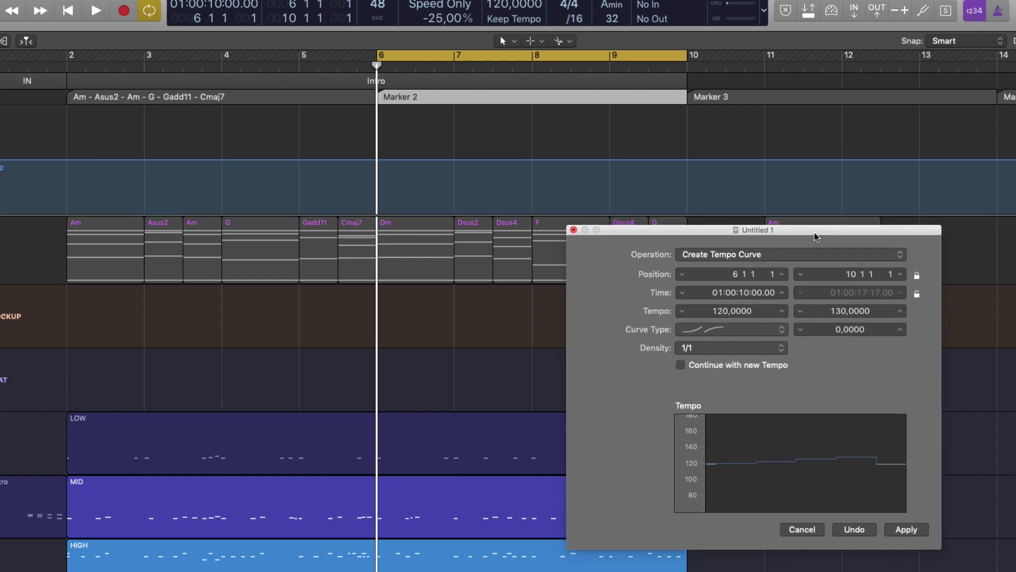
drag(817, 233, 789, 236)
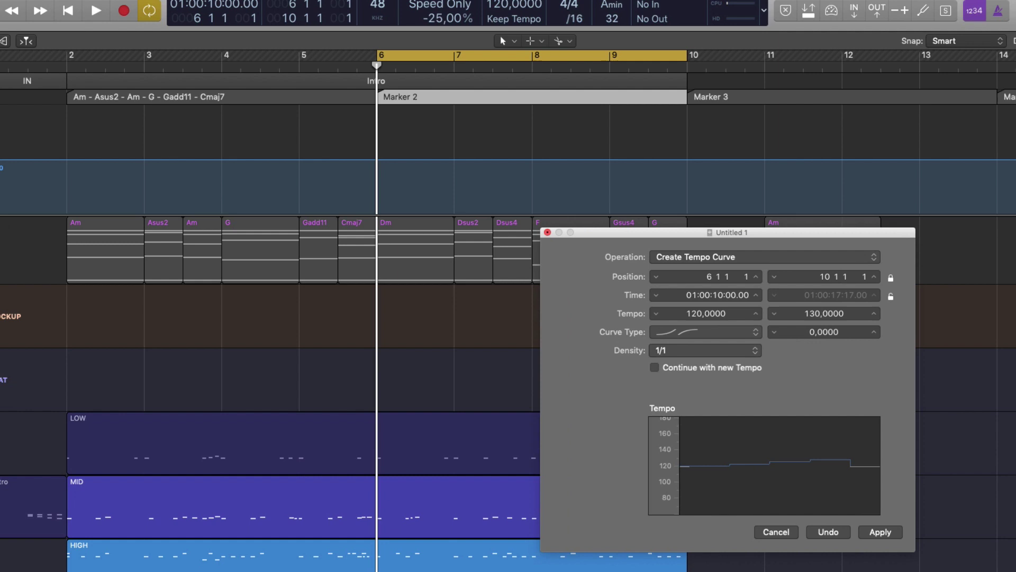
click(777, 532)
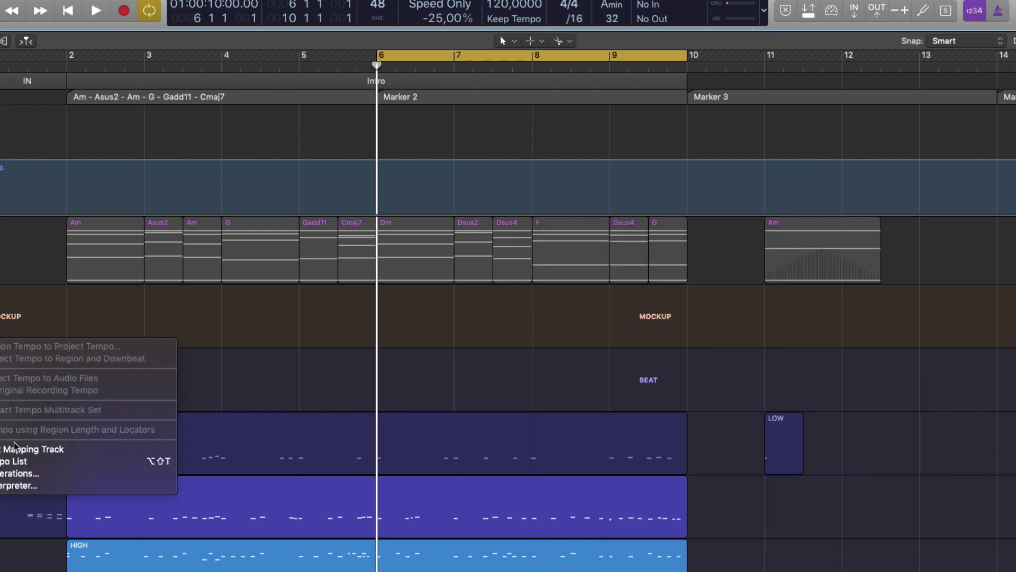
Step: Reopen then close Tempo Operations, and narrow the cycle range to bars 10–11
click(16, 473)
drag(710, 239, 835, 242)
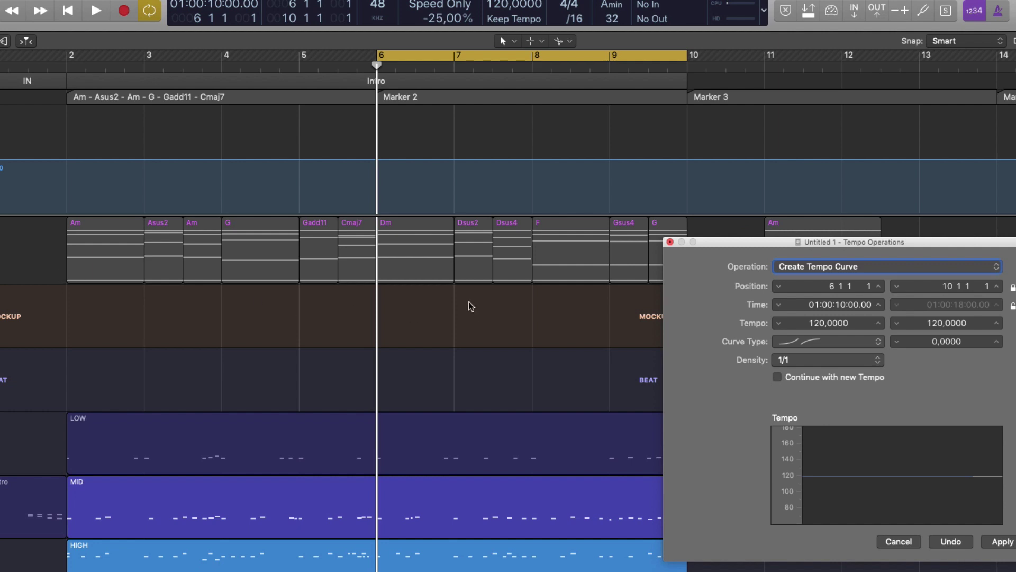
click(696, 68)
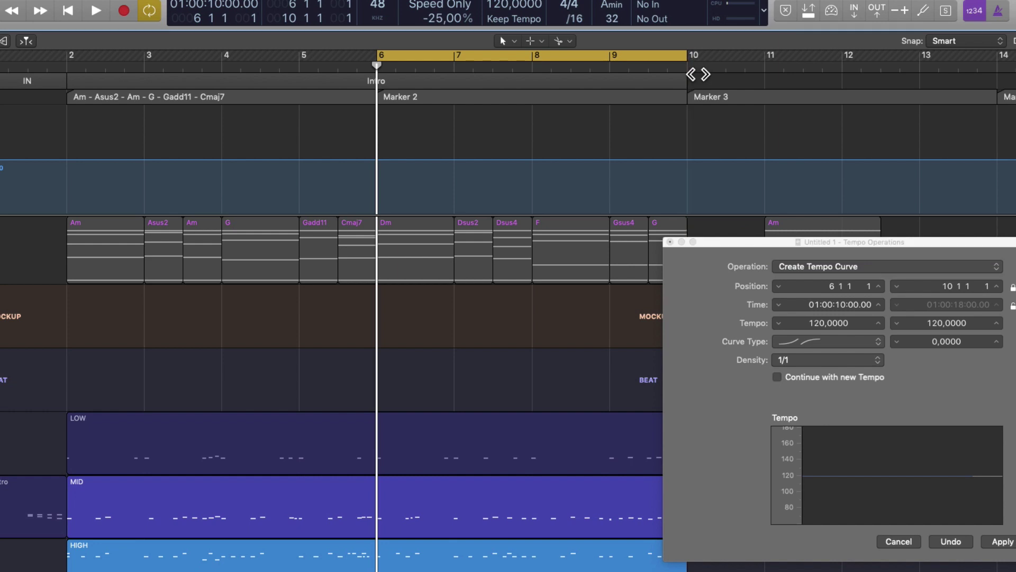
click(670, 242)
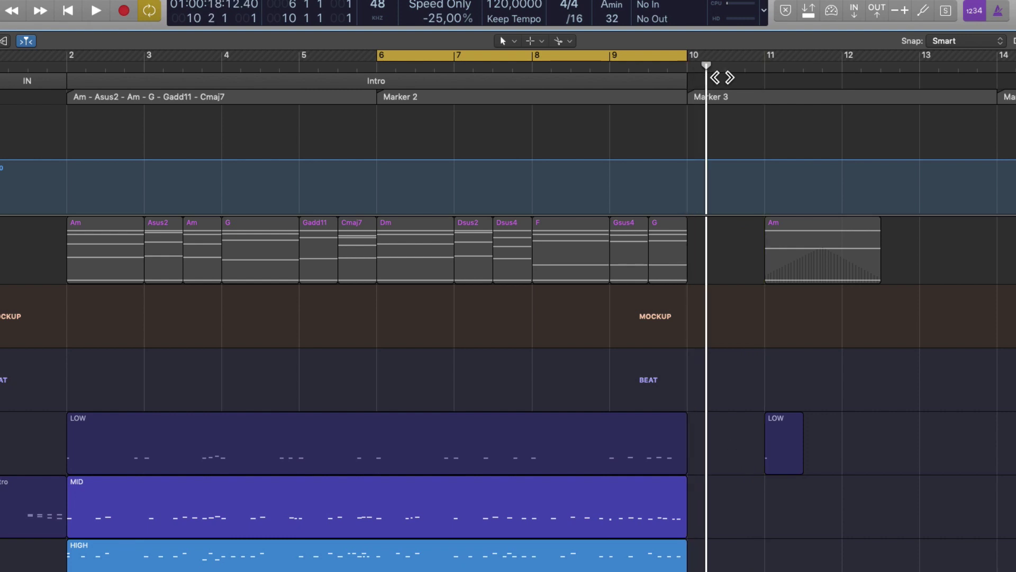
drag(681, 55, 759, 55)
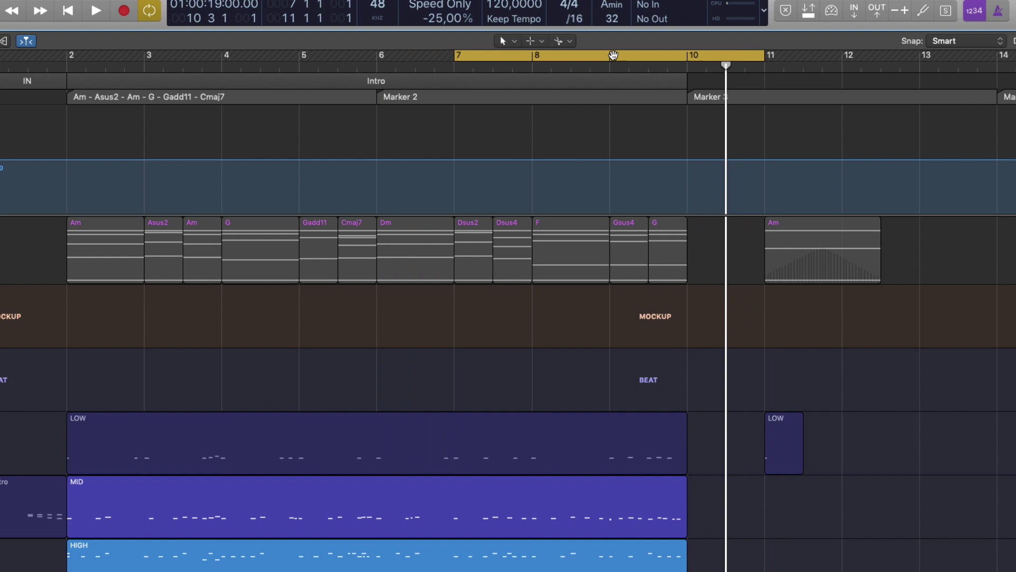
drag(460, 62, 691, 100)
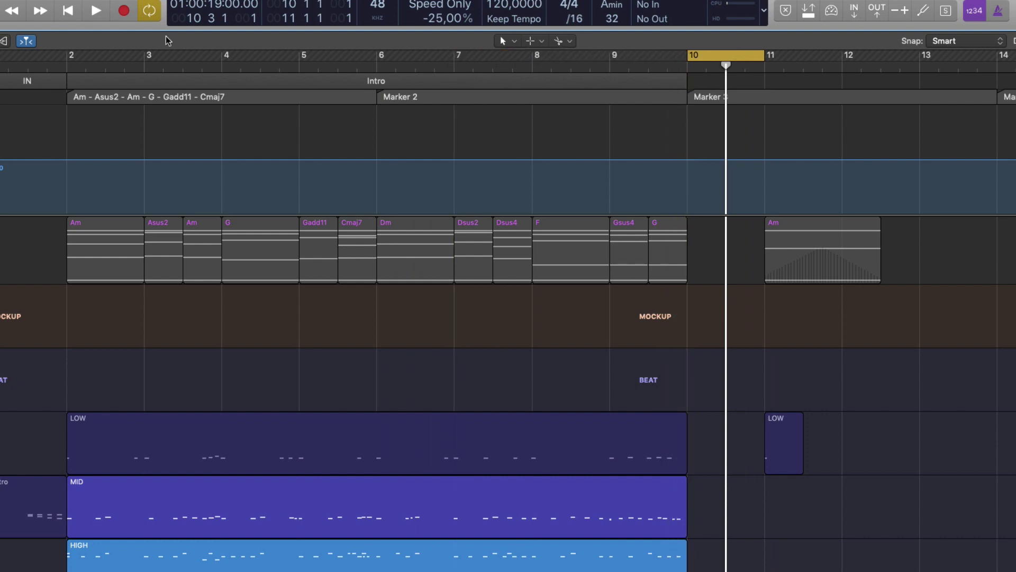
mouse_move(0, 346)
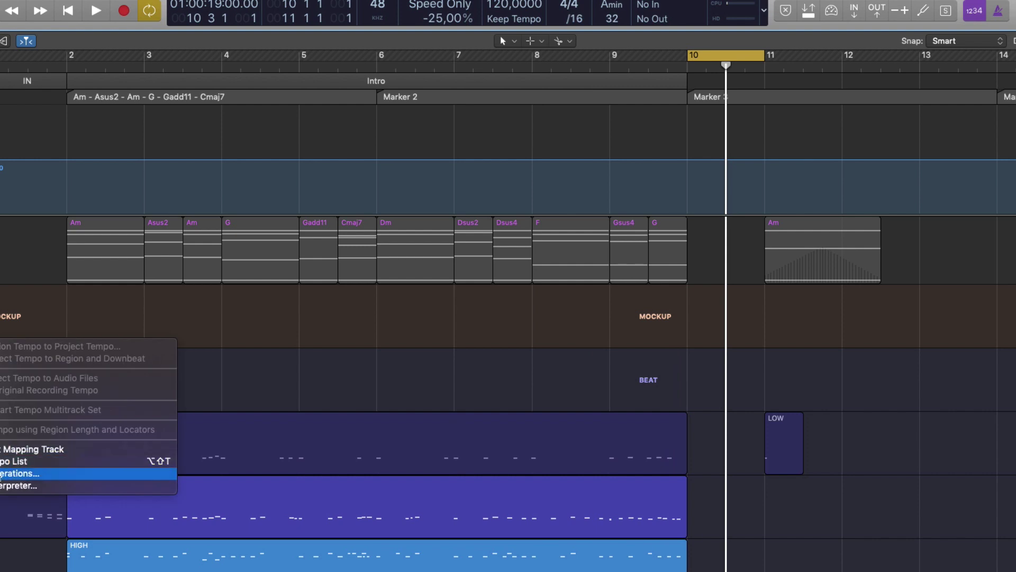
Step: Reopen Tempo Operations and set the end tempo to 110 with Density 1/32
click(1, 473)
drag(822, 236, 255, 233)
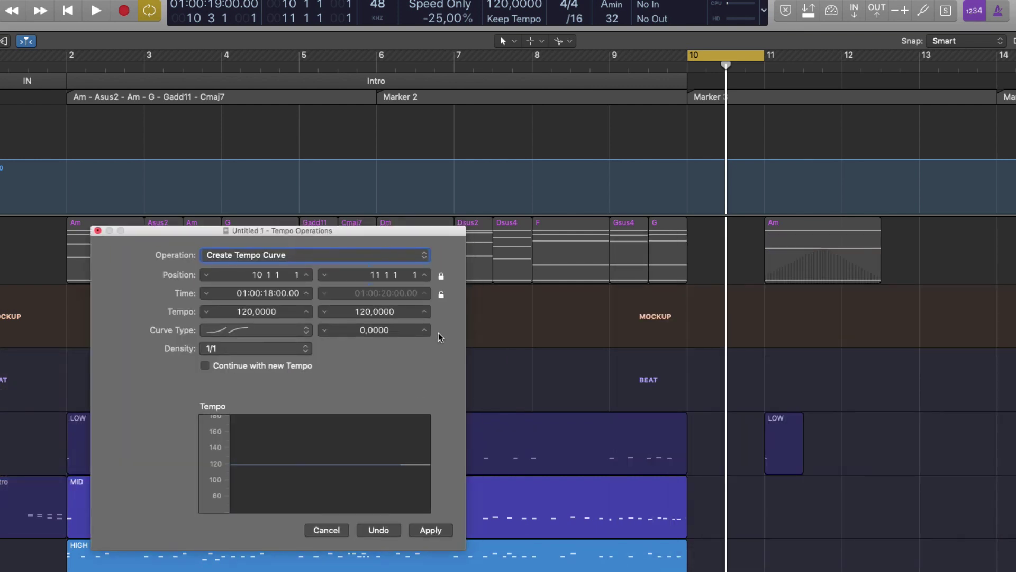
double_click(368, 314)
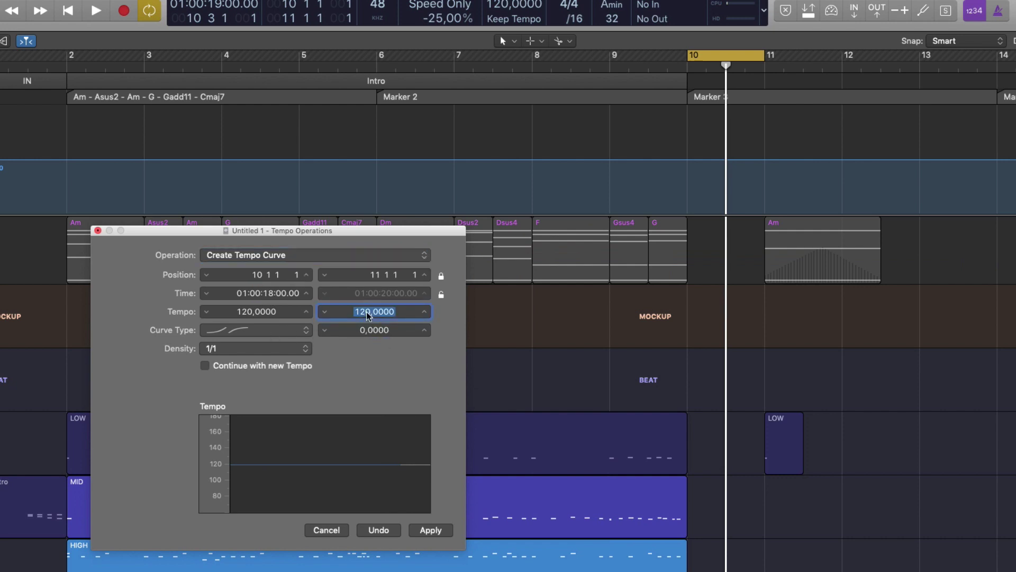
text(110)
key(Return)
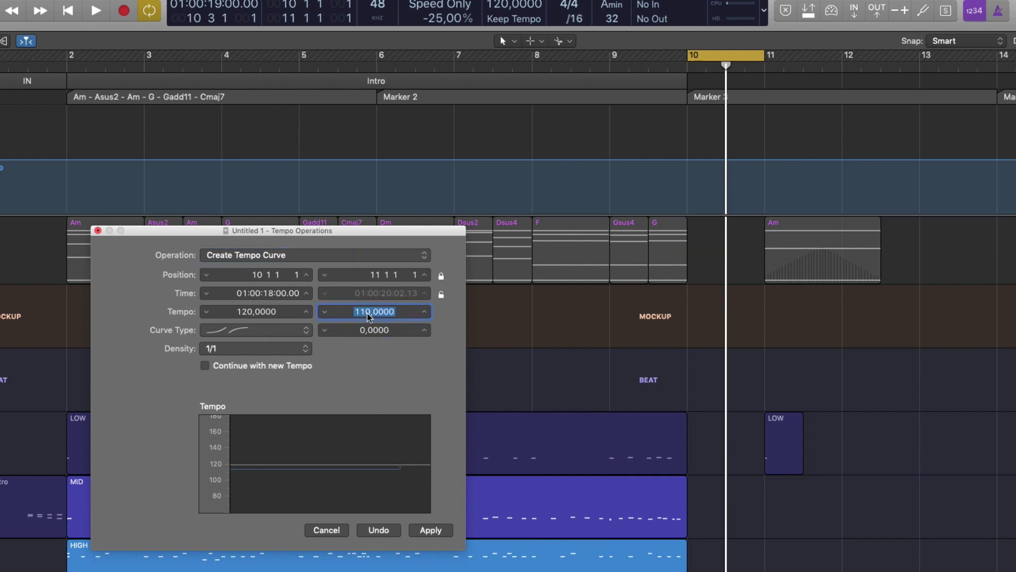
click(262, 350)
click(421, 378)
click(253, 348)
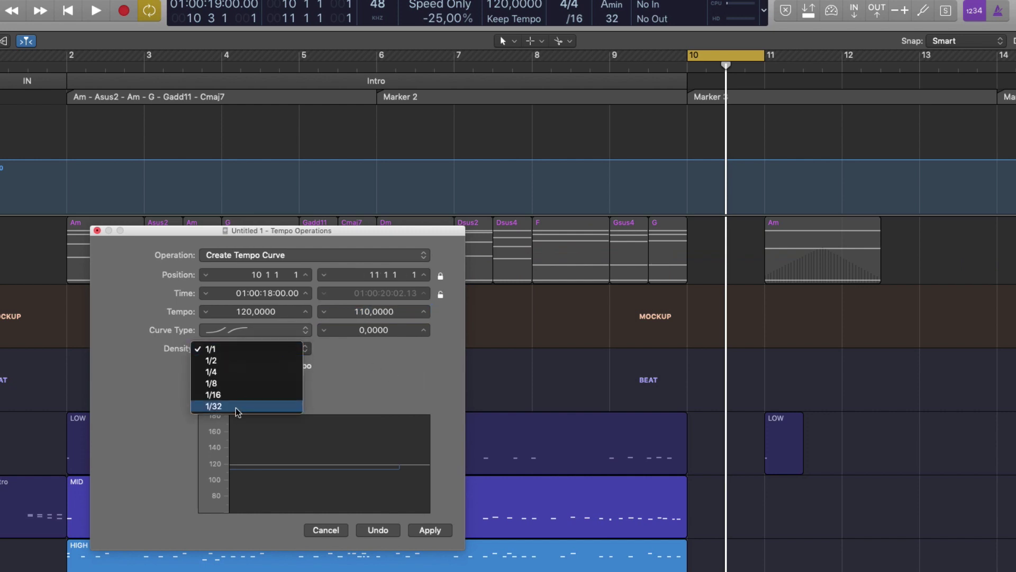
click(213, 406)
Step: Keep Create Tempo Curve as the operation and apply the current settings
click(288, 255)
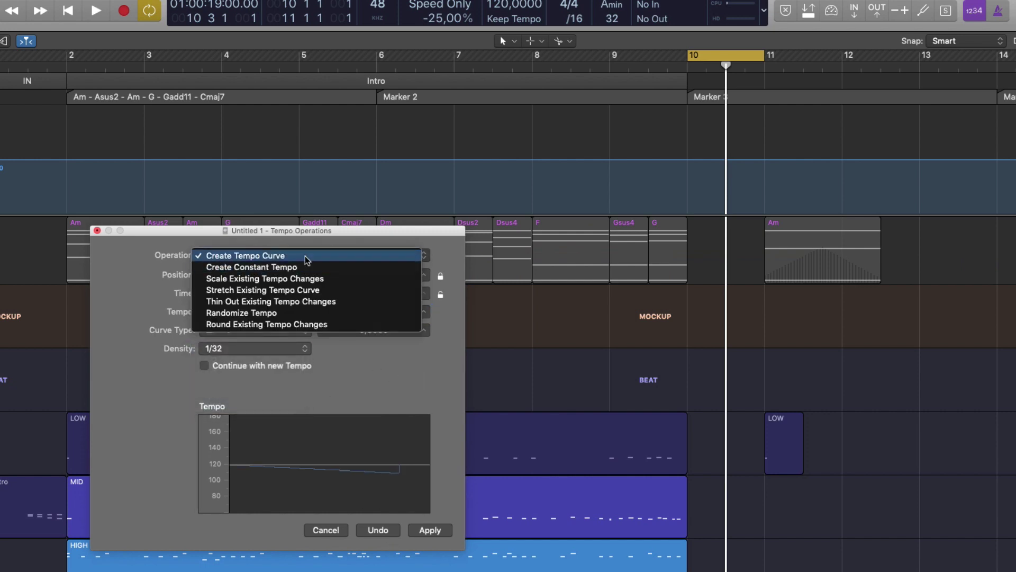
click(307, 256)
click(429, 530)
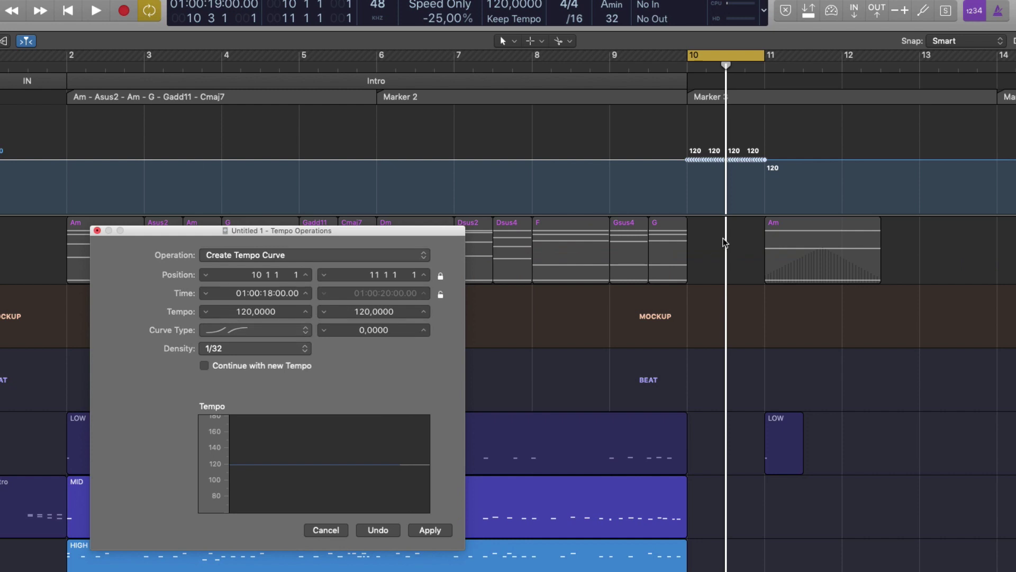
Step: Re-enter 110 and reapply the bar 10–11 ramp with Continue with new Tempo ticked
double_click(371, 311)
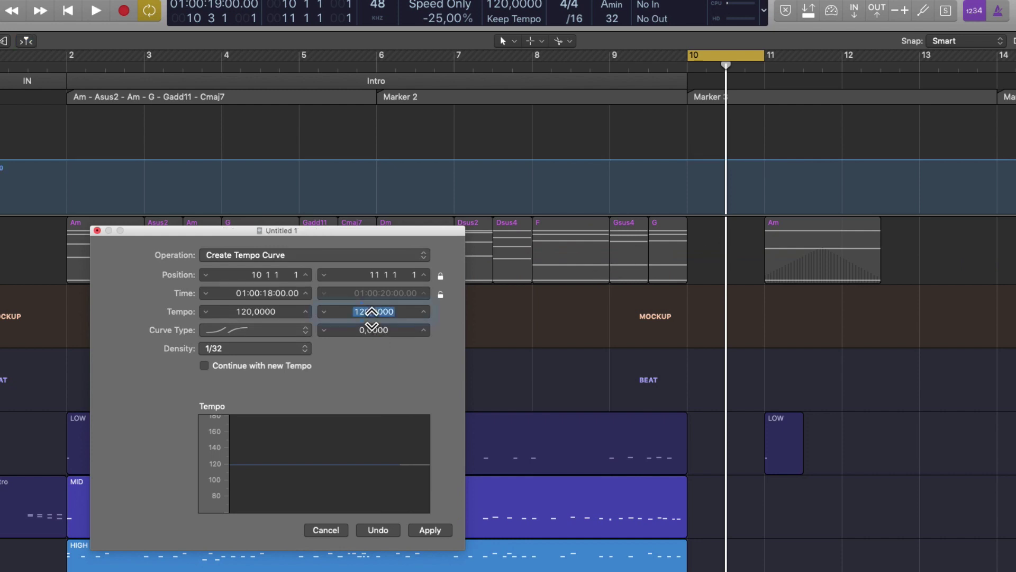
text(110)
key(Return)
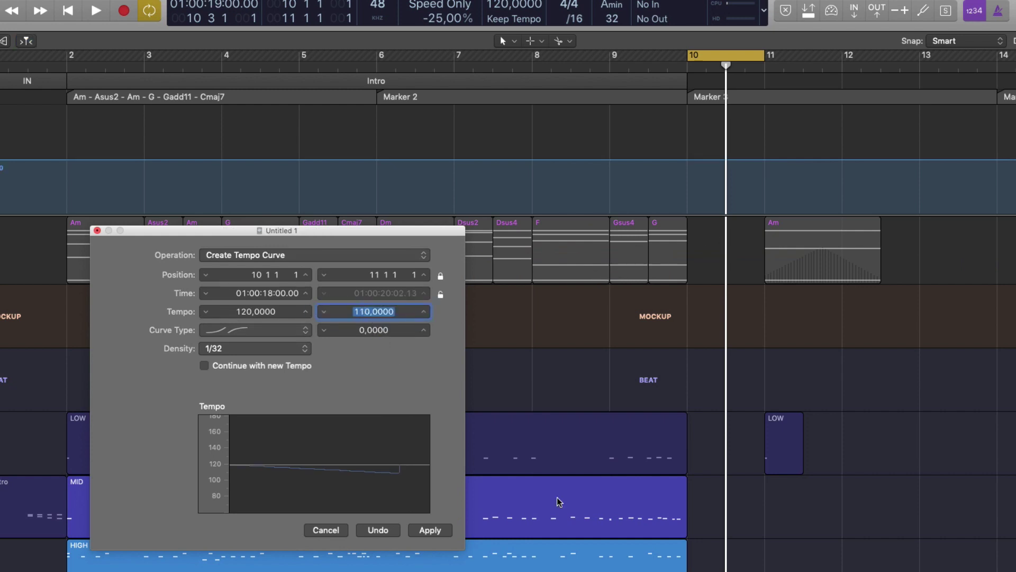
click(442, 530)
key(super+z)
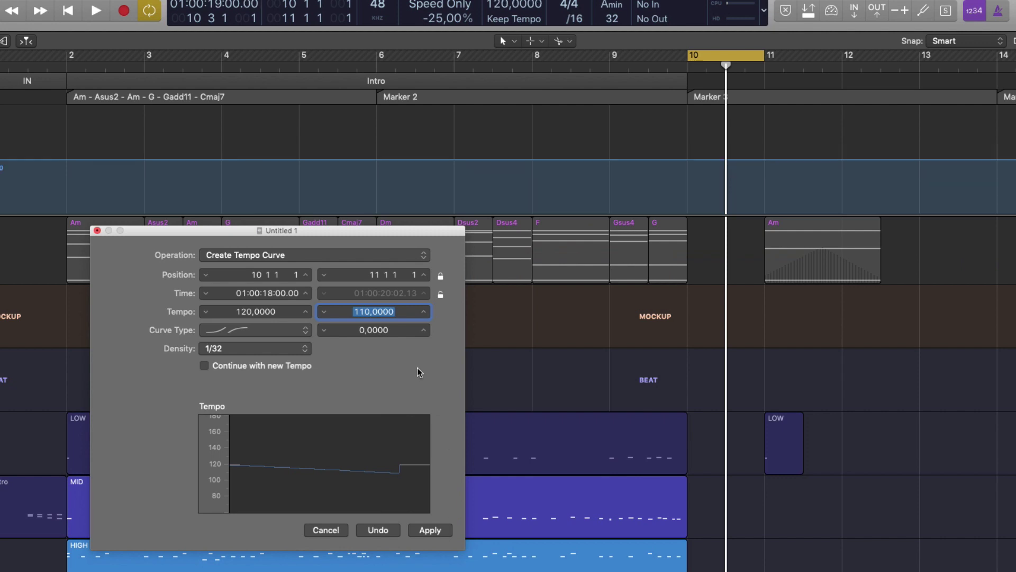
click(204, 366)
click(430, 530)
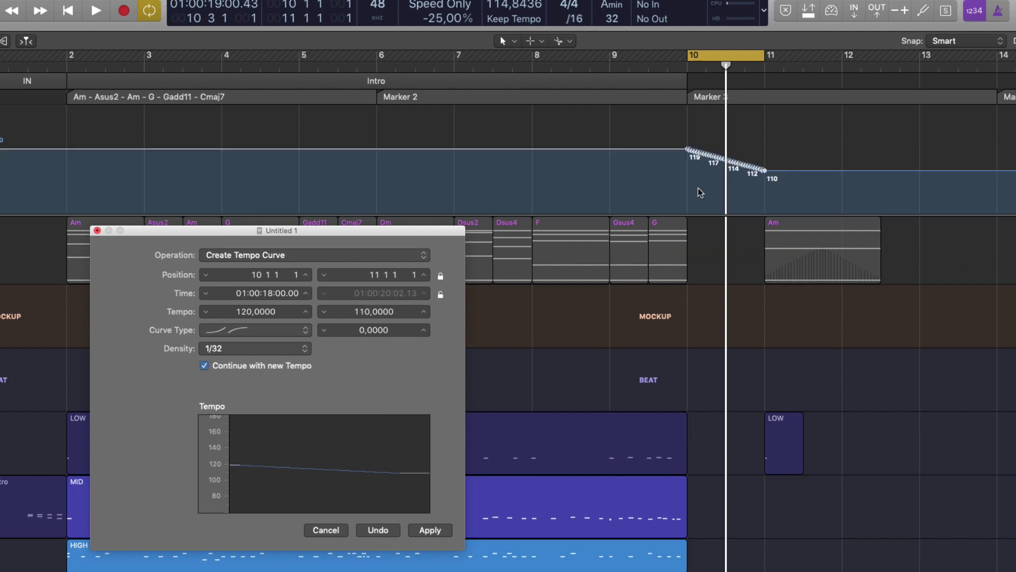
Step: Play from bar 9 to hear the drop, undo the 120–110 curve, and close Tempo Operations
double_click(608, 68)
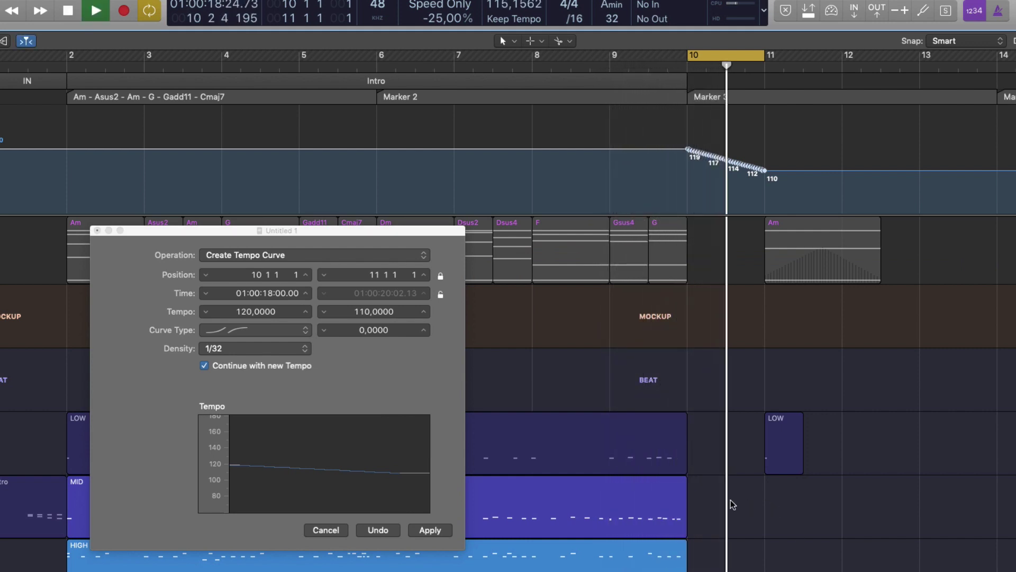
key(space)
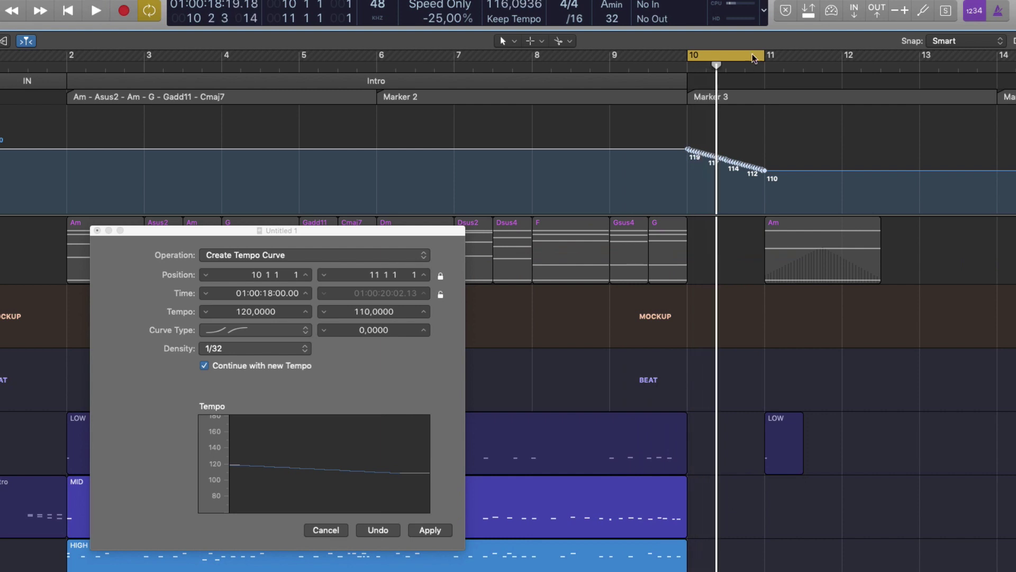
key(c)
click(631, 79)
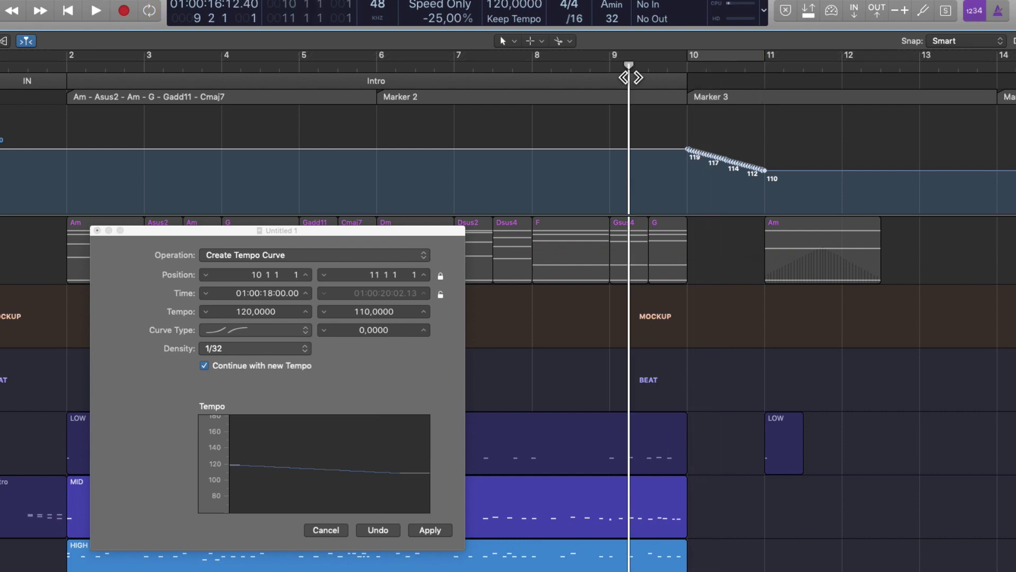
key(space)
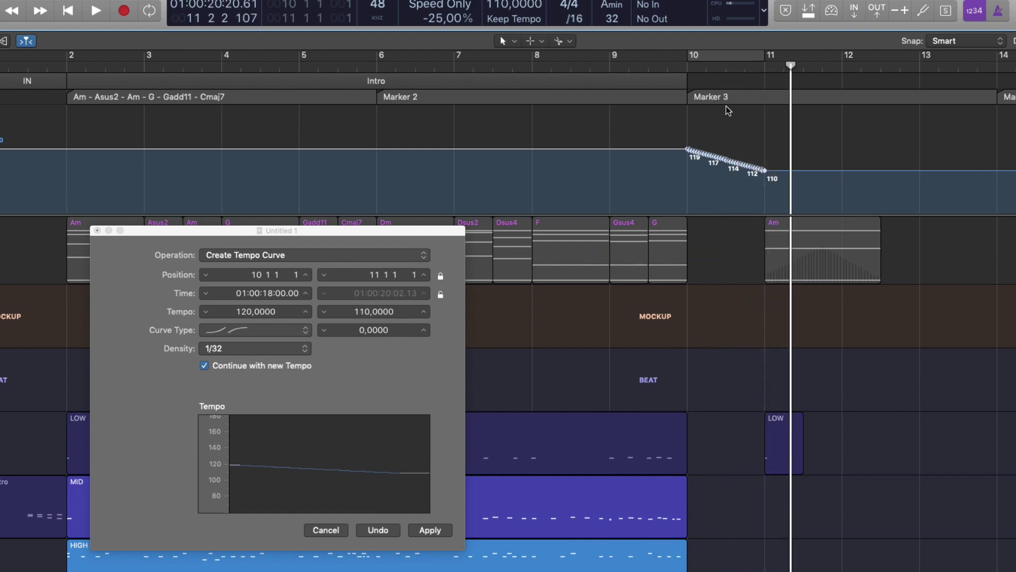
key(super+z)
click(693, 76)
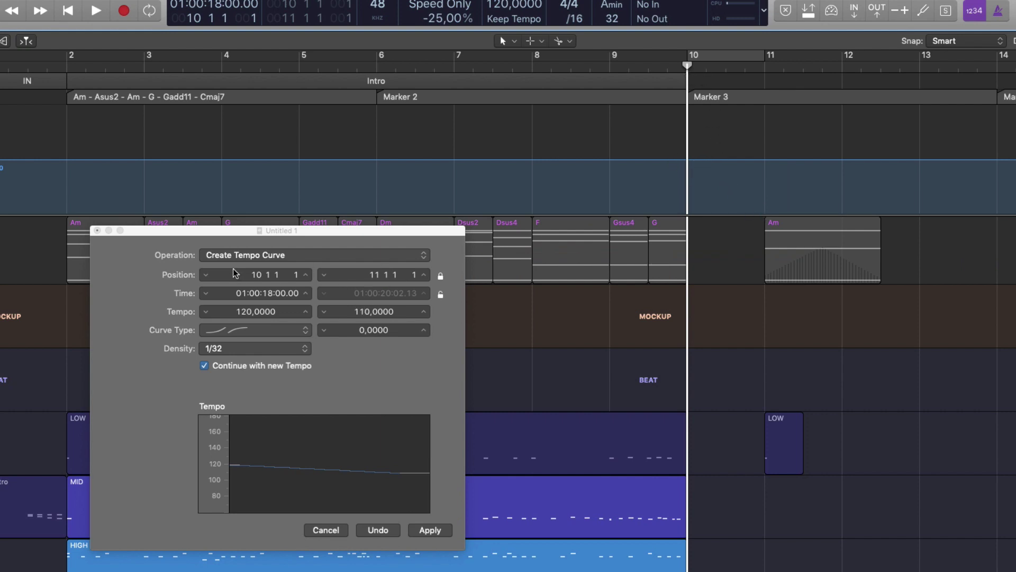
click(97, 231)
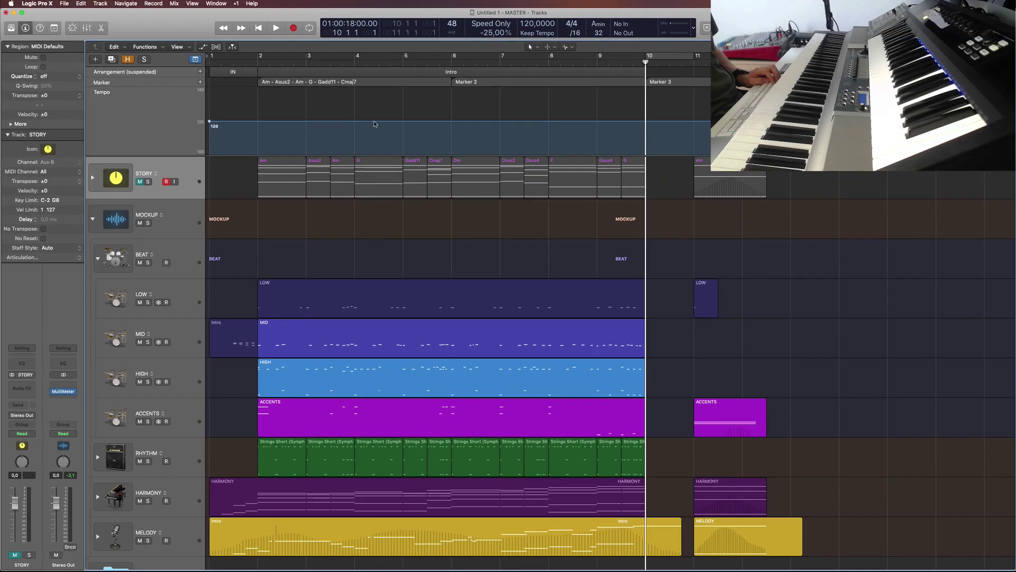
click(374, 122)
mouse_move(422, 121)
mouse_down()
mouse_move(422, 133)
mouse_move(422, 124)
mouse_up()
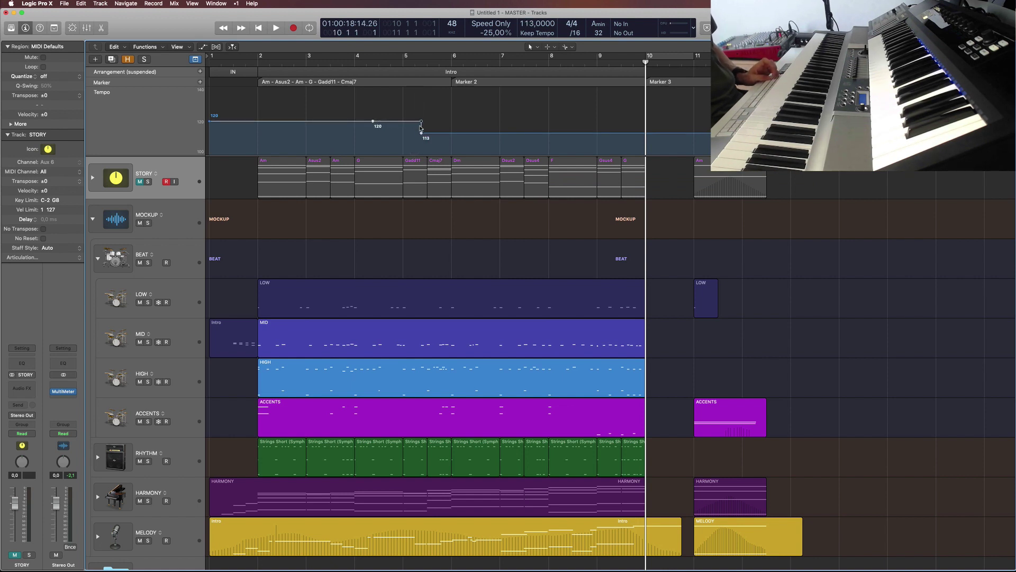
key(super+z)
key(super+z)
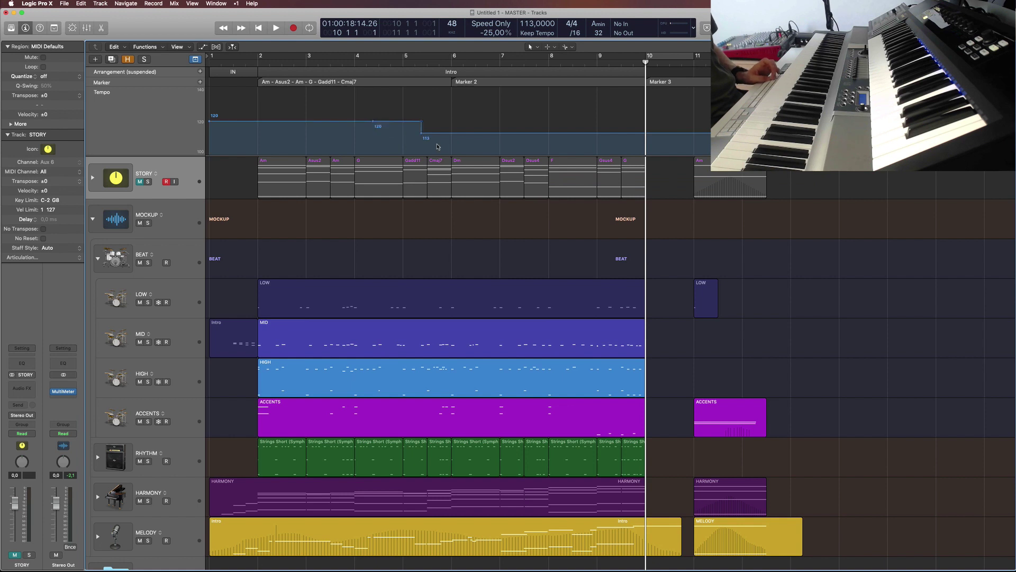
key(super+z)
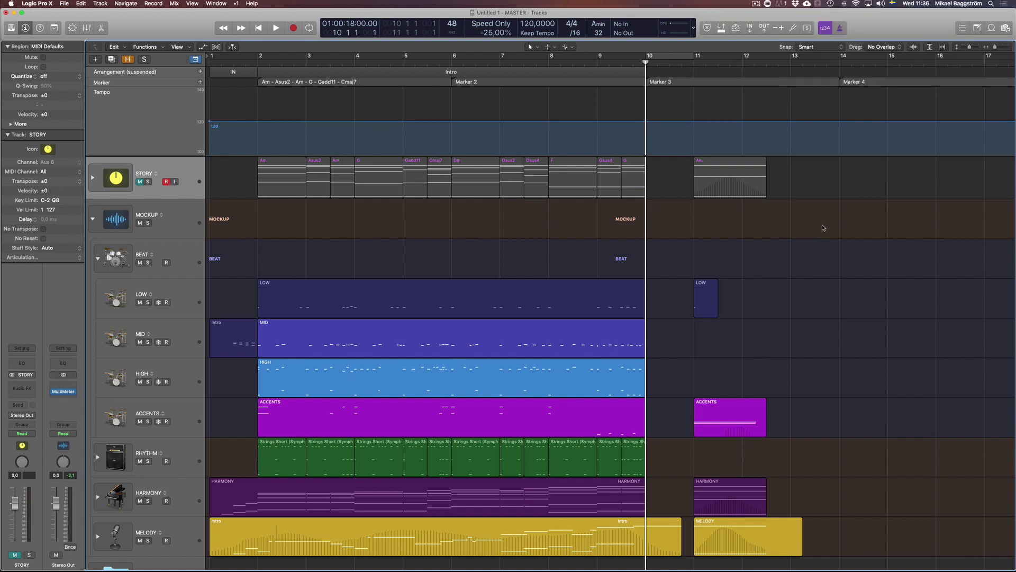
key(d)
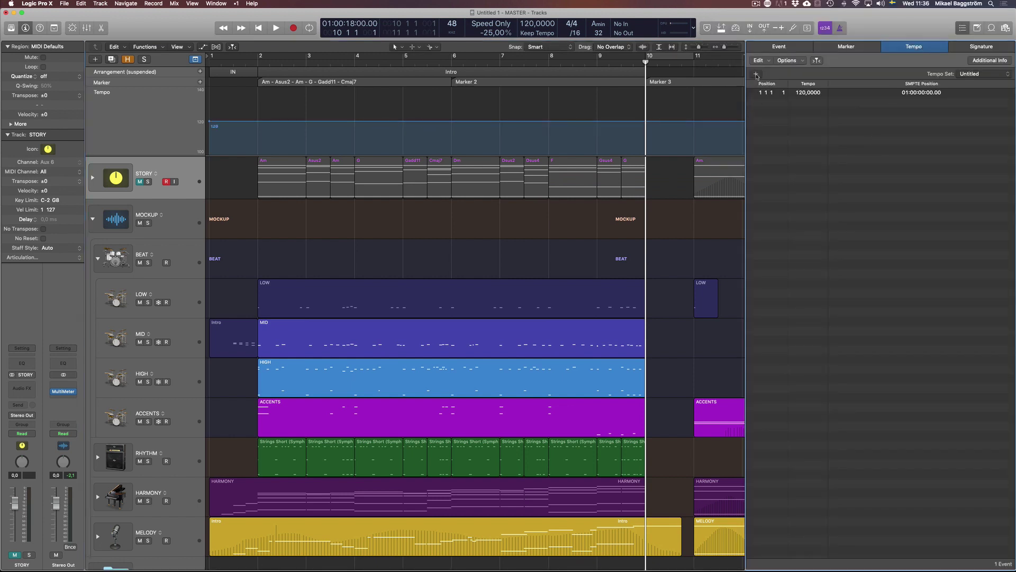
key(d)
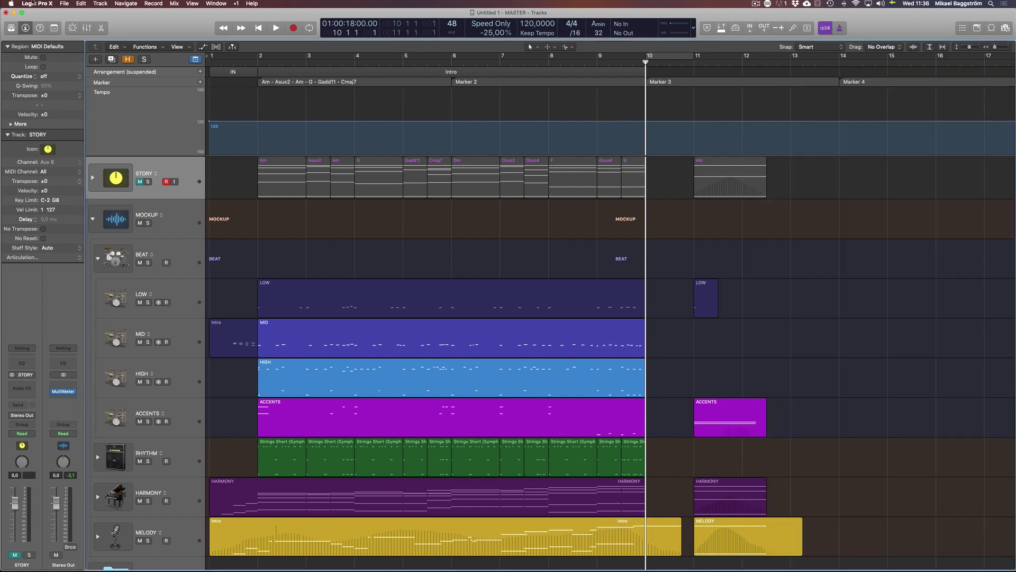
Step: Reopen Tempo Operations from the Edit > Tempo menu
click(64, 3)
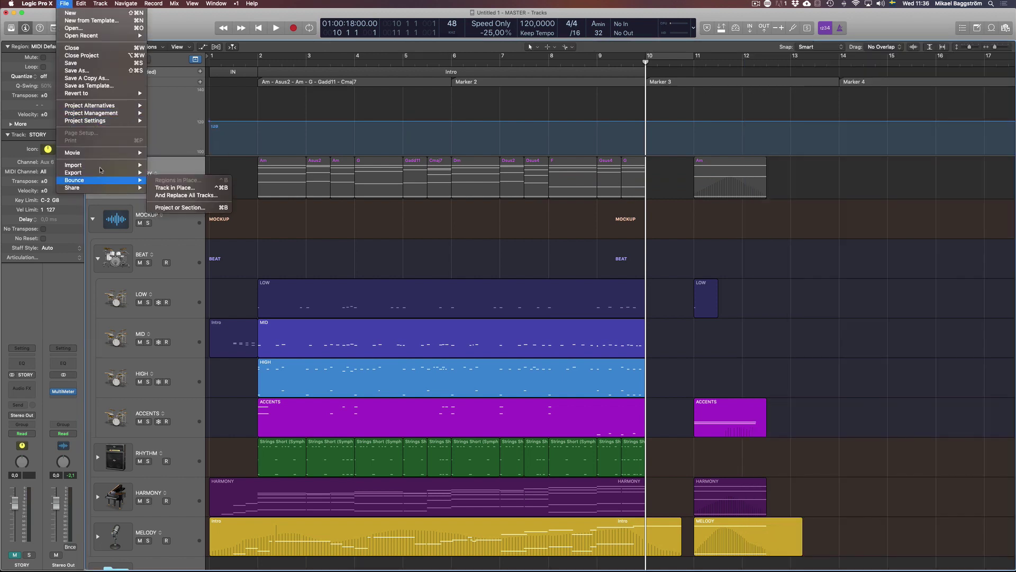
mouse_move(82, 3)
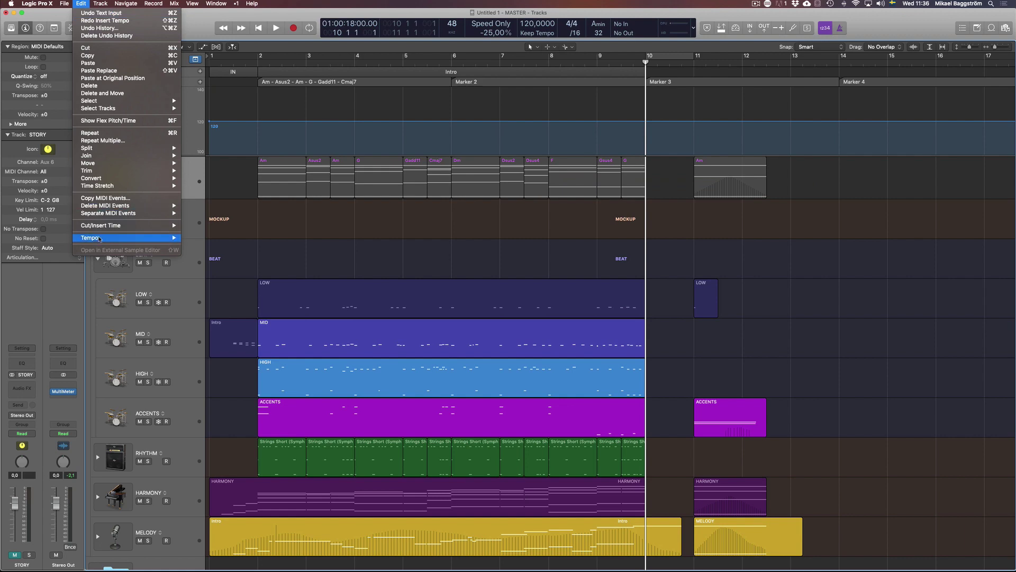
mouse_move(133, 238)
click(240, 317)
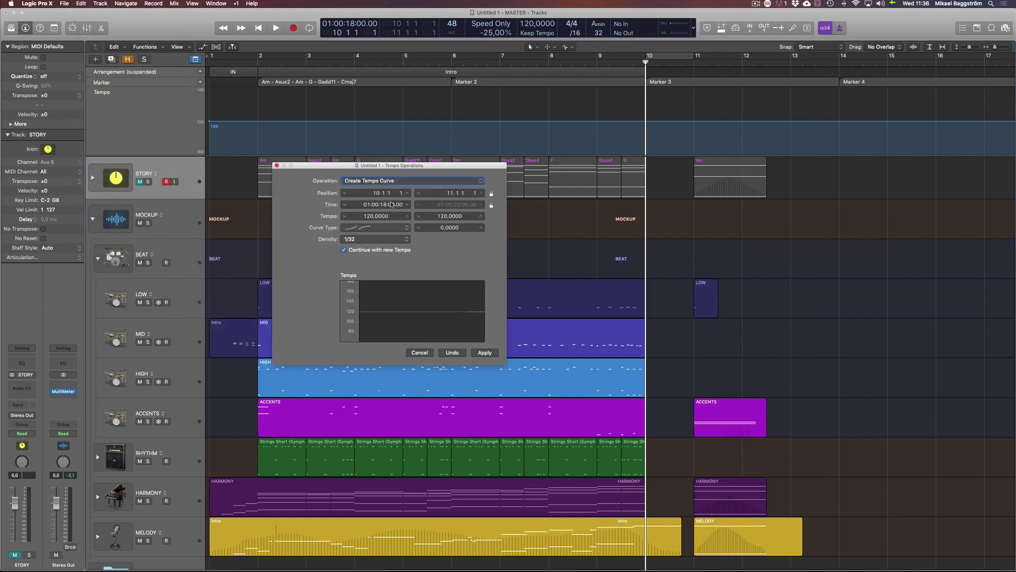